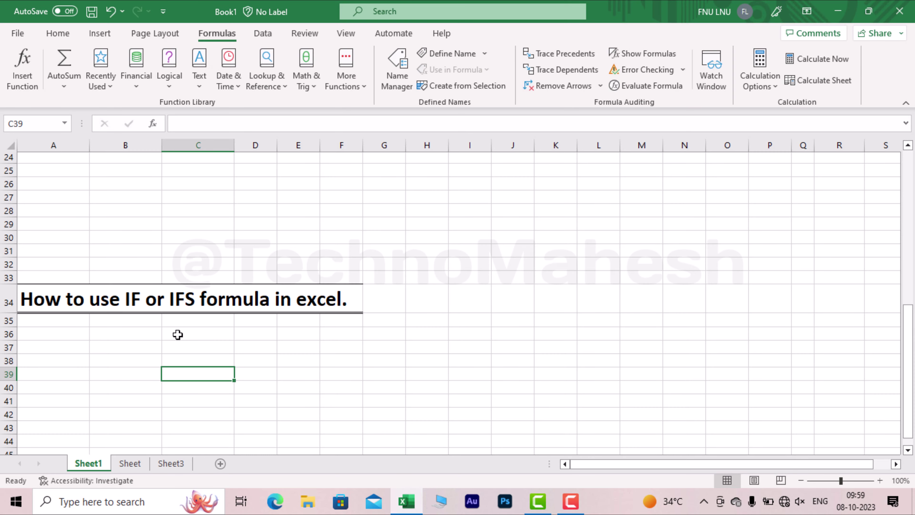
Select cells along the title row near the bottom of the sheet.
left_click(175, 330)
left_click(139, 346)
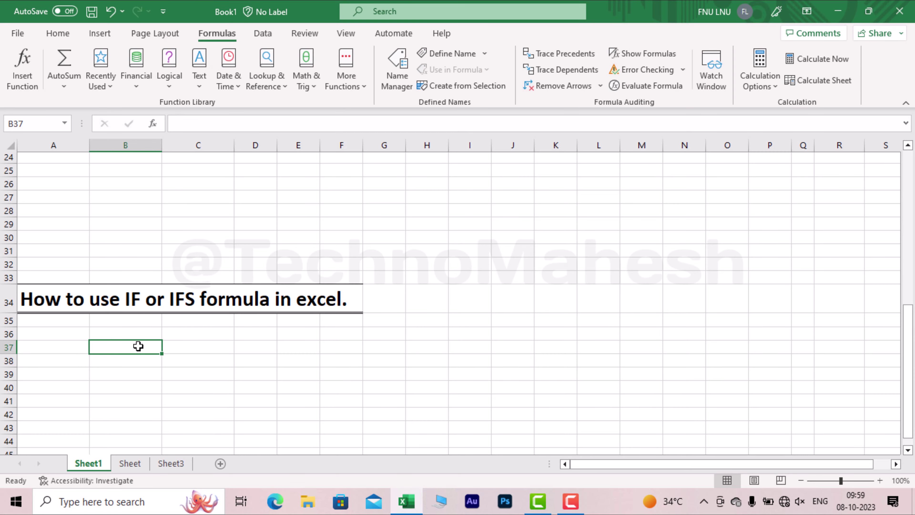
left_click(184, 299)
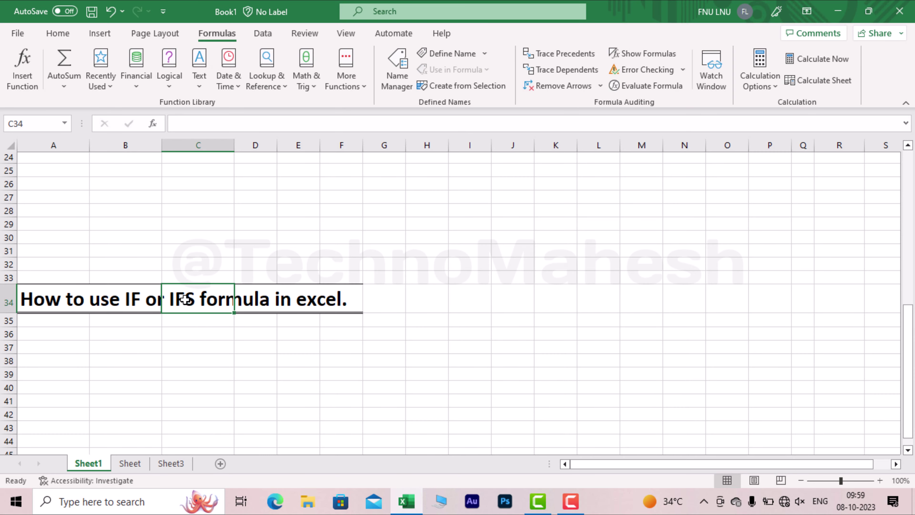
left_click(144, 289)
left_click(199, 297)
left_click(143, 299)
left_click(208, 292)
left_click(153, 296)
left_click(197, 300)
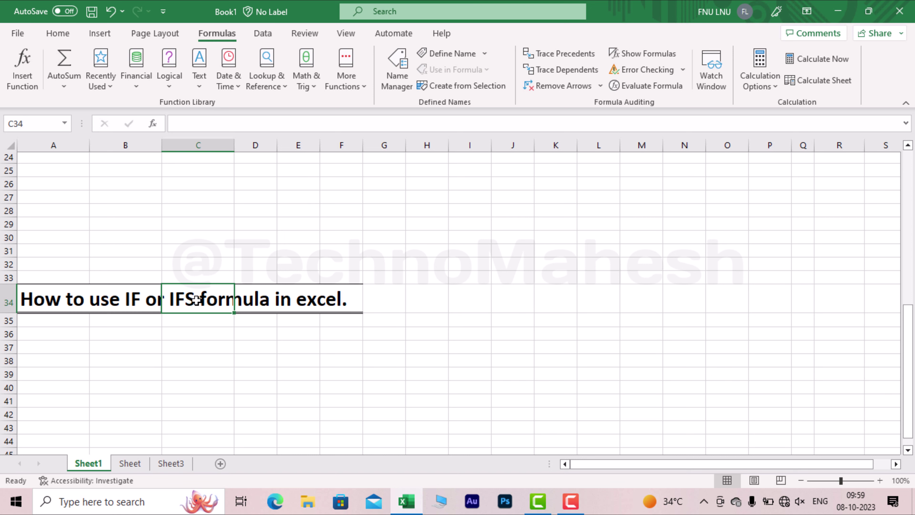
Browse the logical functions list without inserting one, then select cells B34 and C34.
left_click(169, 86)
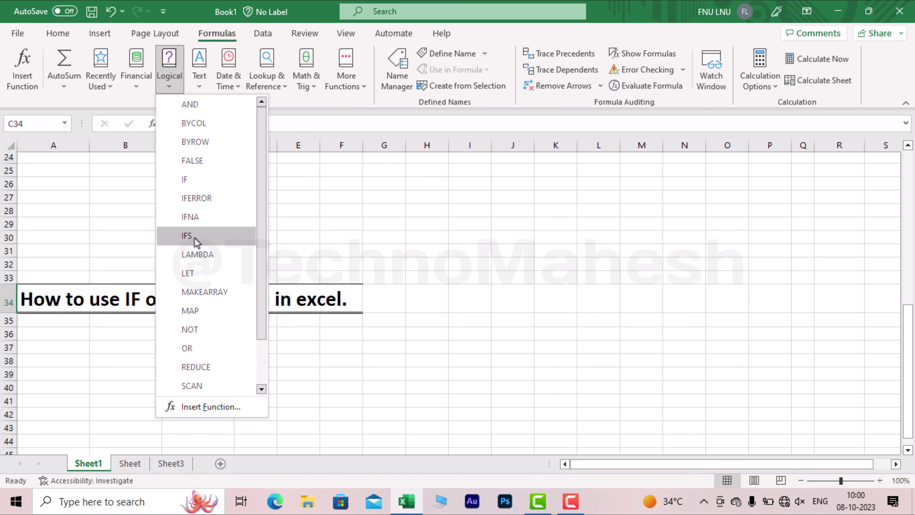
mouse_move(186, 235)
left_click(109, 304)
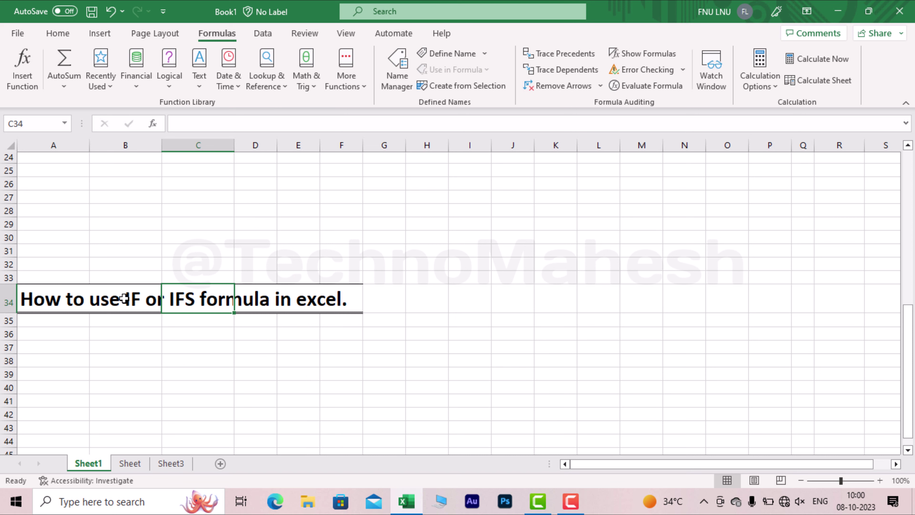
left_click(106, 300)
left_click(179, 310)
left_click(115, 302)
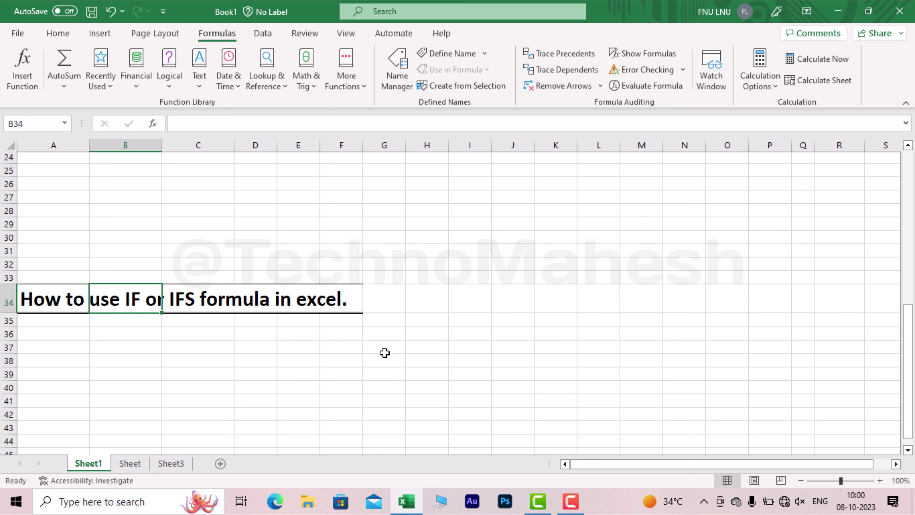
left_click(193, 350)
left_click(176, 292)
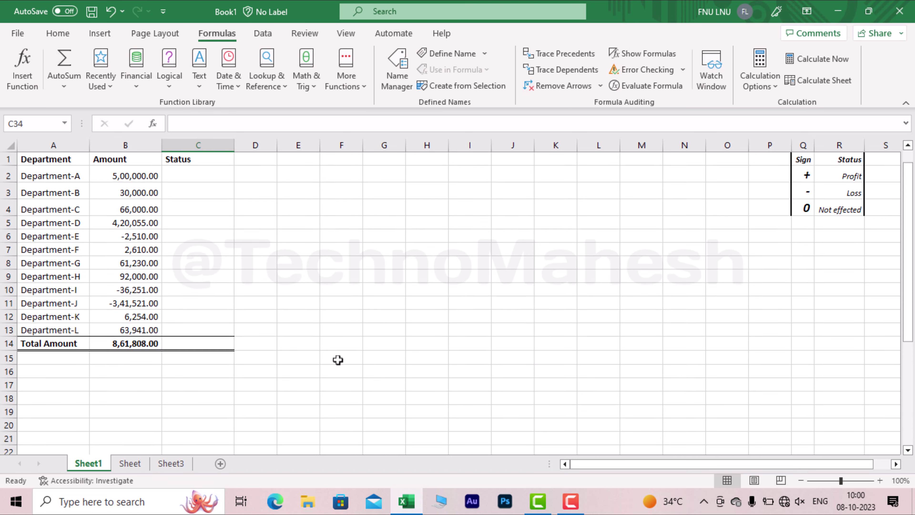
mouse_move(40, 159)
left_mouse_down()
mouse_move(168, 171)
mouse_move(204, 384)
left_mouse_up()
left_click(341, 329)
mouse_move(87, 160)
left_mouse_down()
mouse_move(204, 194)
mouse_move(184, 352)
mouse_move(192, 357)
left_mouse_up()
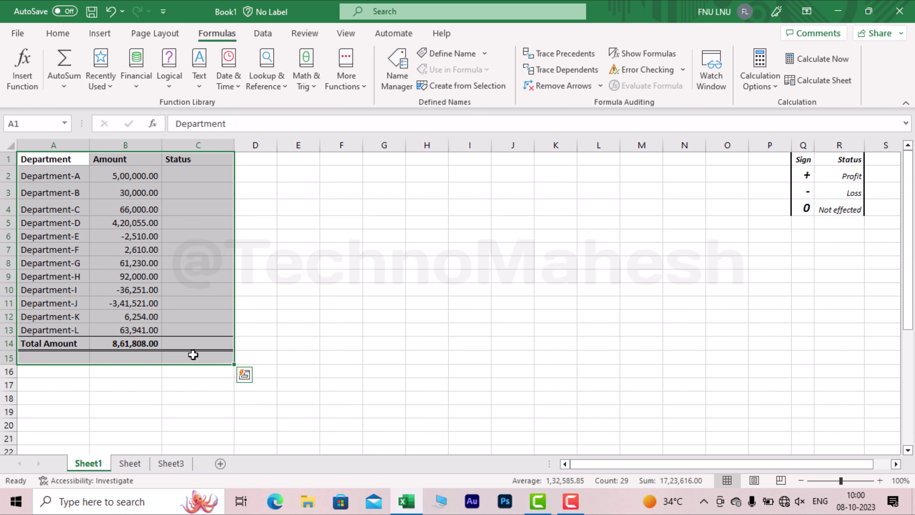
left_click(135, 248)
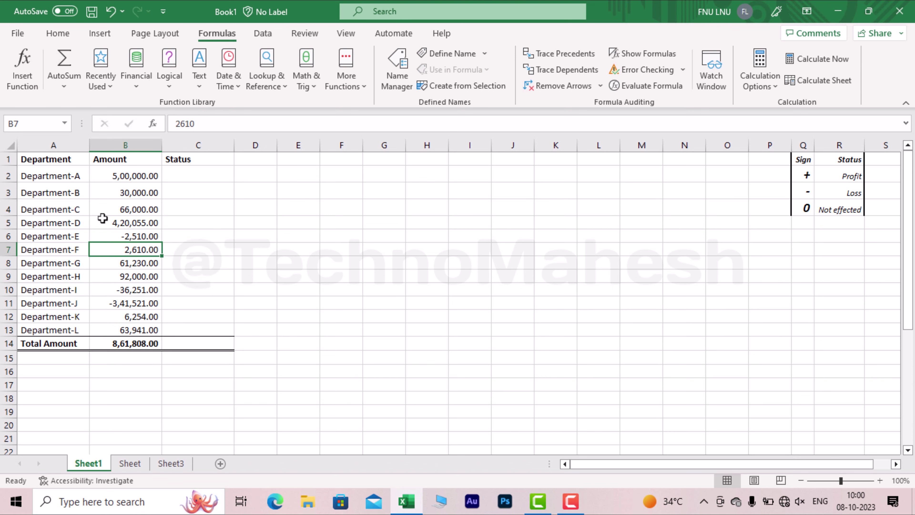
left_click(52, 159)
key("ctrl+shift+Down")
left_click_drag(52, 159, 23, 359)
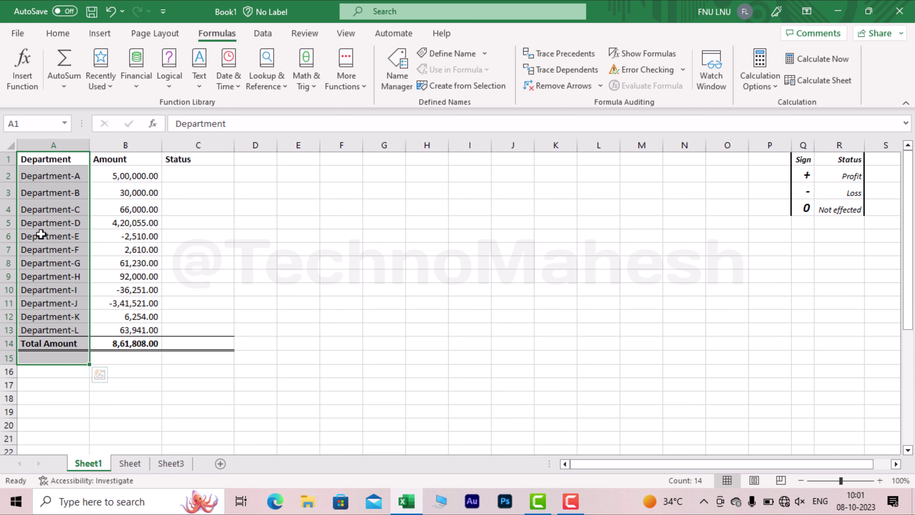
left_click_drag(126, 160, 101, 356)
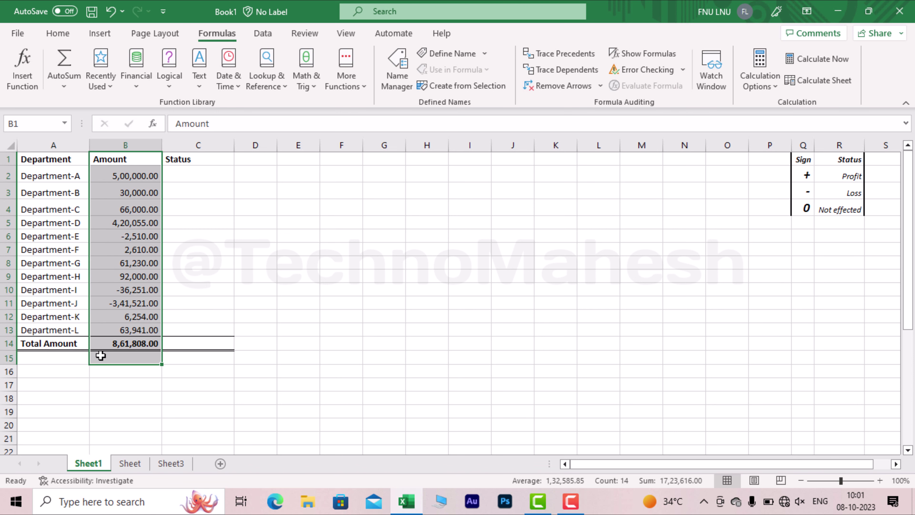
left_click_drag(139, 176, 119, 341)
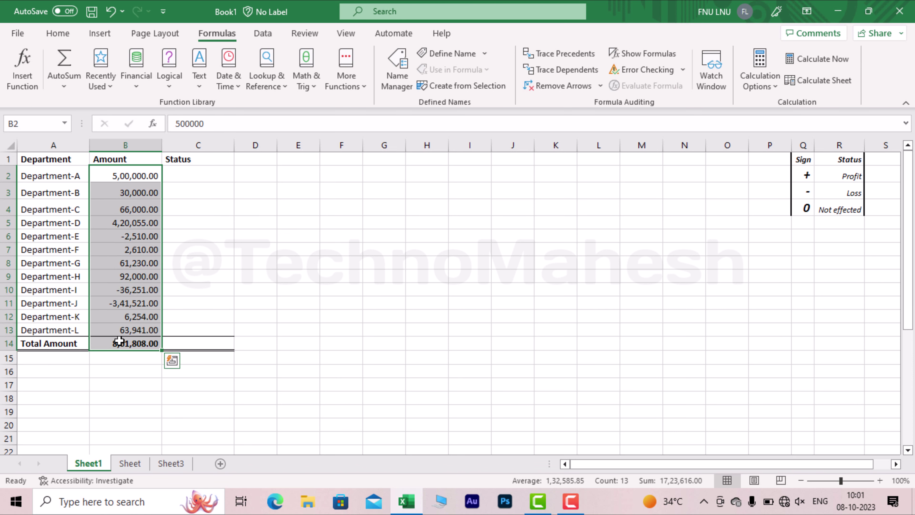
left_click(80, 176)
left_click(123, 176)
left_click(82, 217)
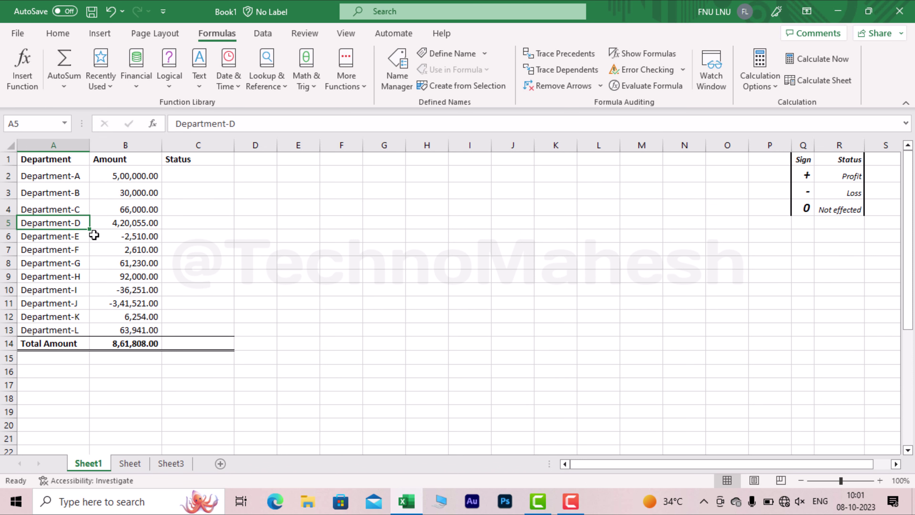
left_click(95, 235)
left_click(127, 176)
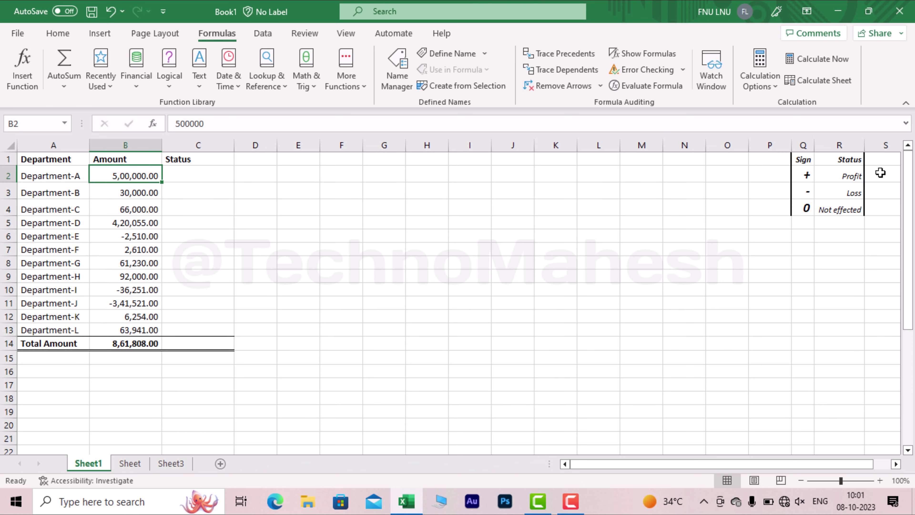
left_click_drag(805, 175, 839, 192)
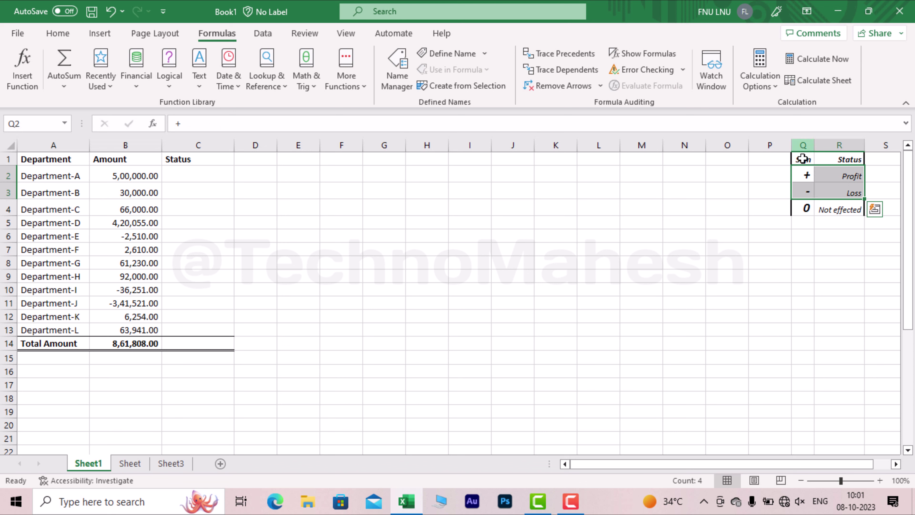
left_click(807, 174)
left_click(834, 175)
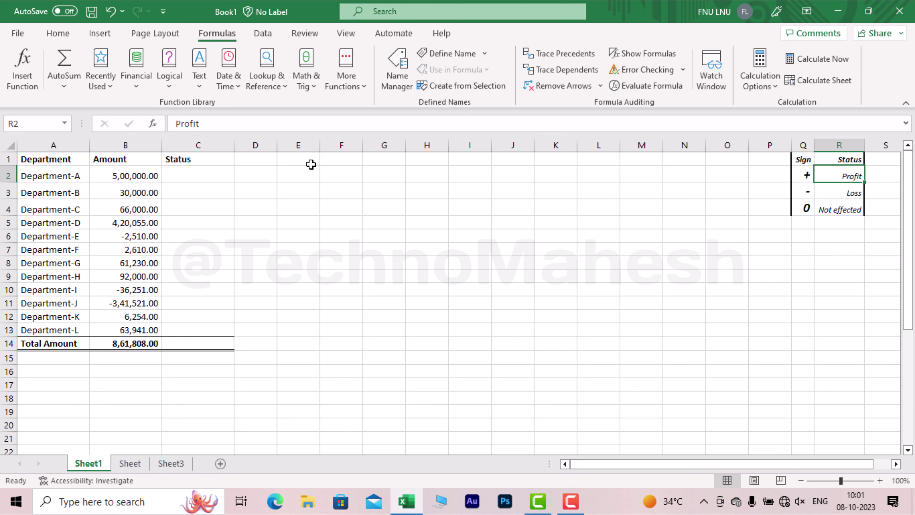
left_click(109, 170)
left_click(821, 191)
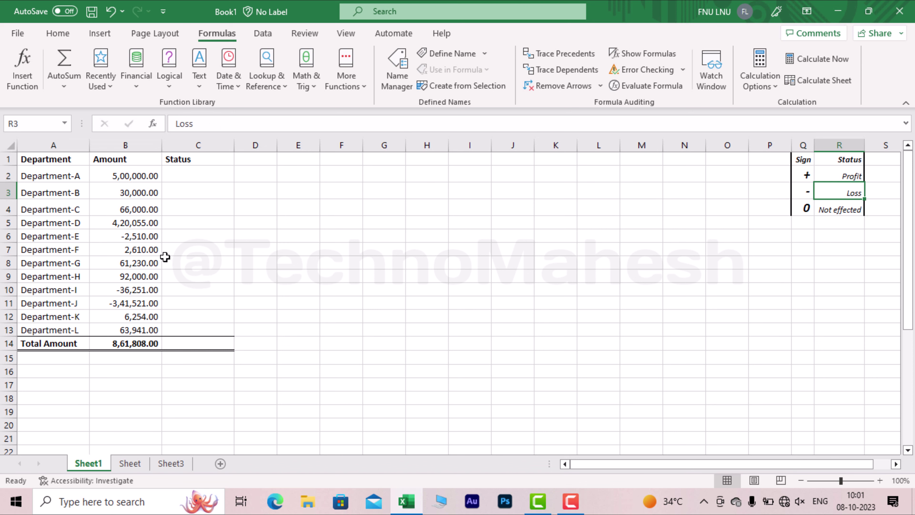
left_click(129, 236)
left_click(839, 174)
left_click(785, 202)
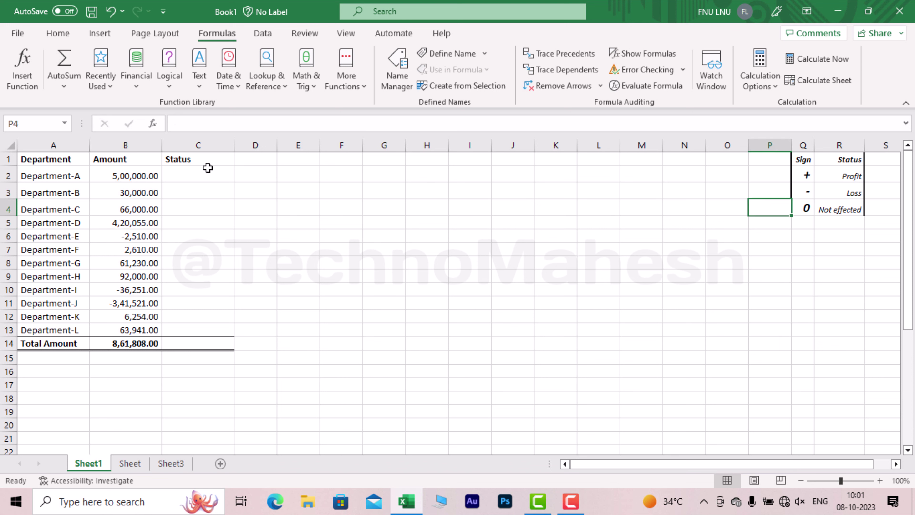
left_click(207, 168)
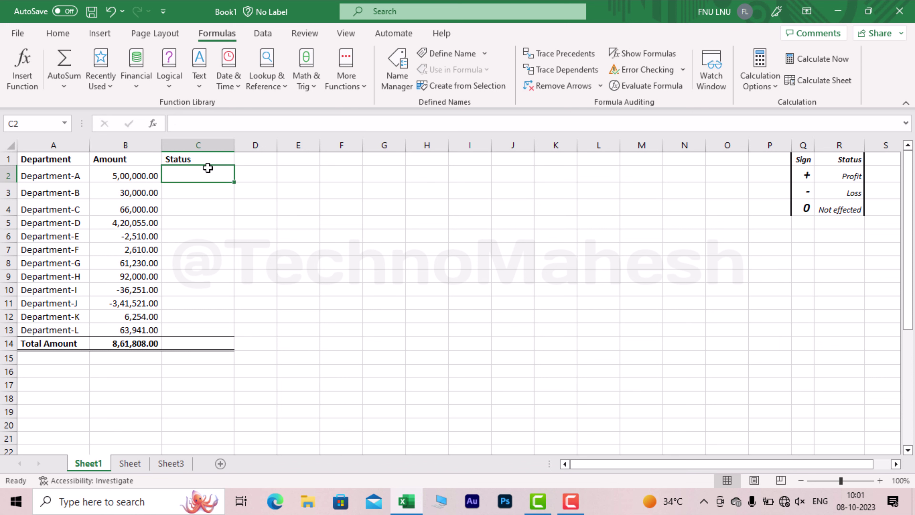
mouse_move(825, 176)
left_mouse_down()
mouse_move(828, 190)
mouse_move(792, 195)
mouse_move(806, 208)
left_mouse_up()
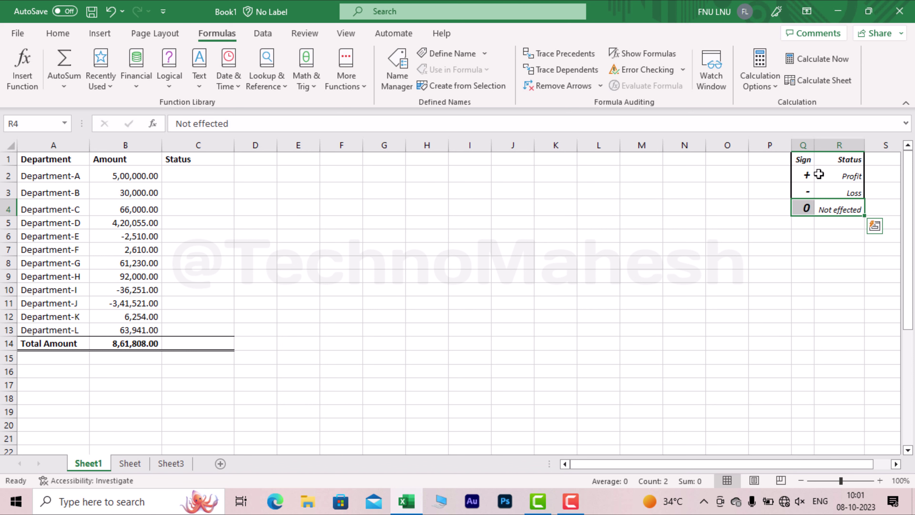
left_click_drag(797, 170, 837, 190)
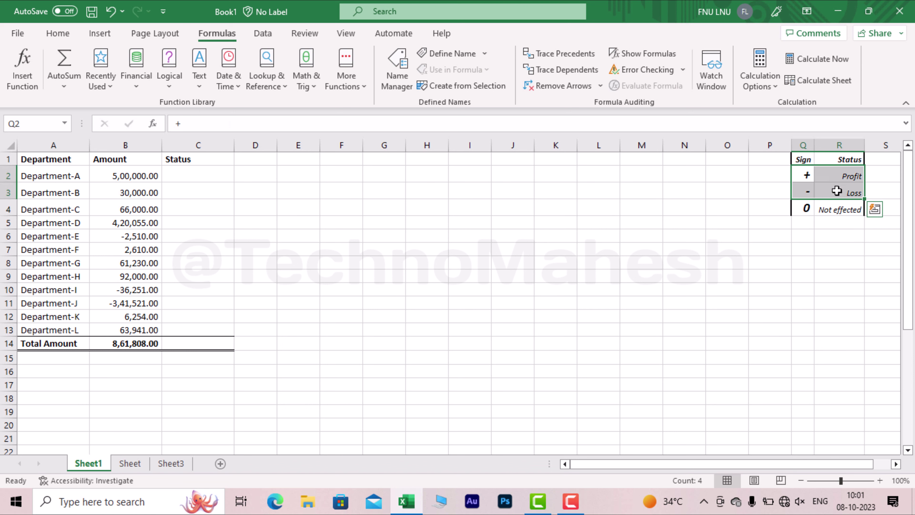
left_click(176, 178)
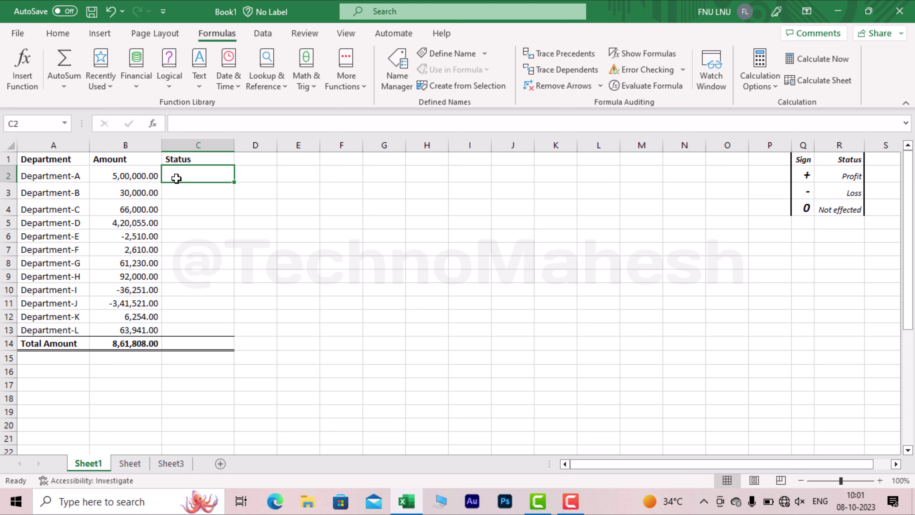
left_click_drag(809, 163, 843, 213)
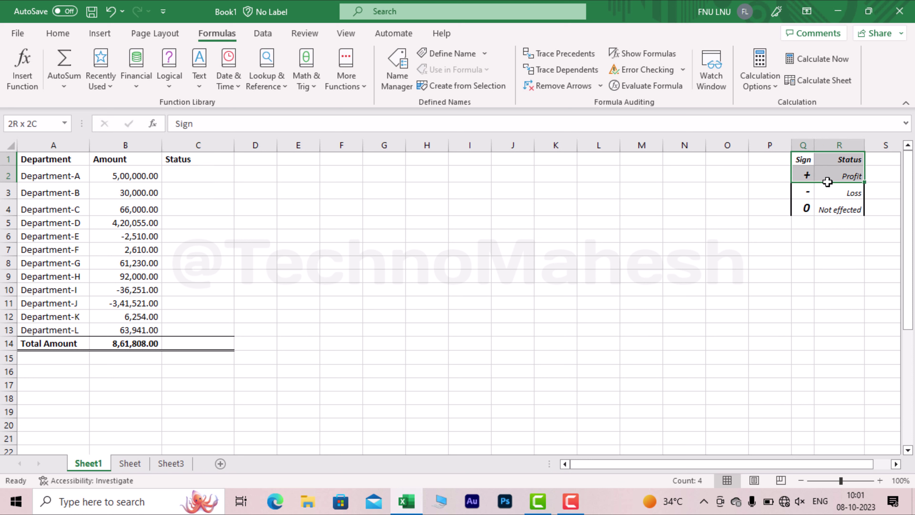
left_click_drag(843, 173, 838, 211)
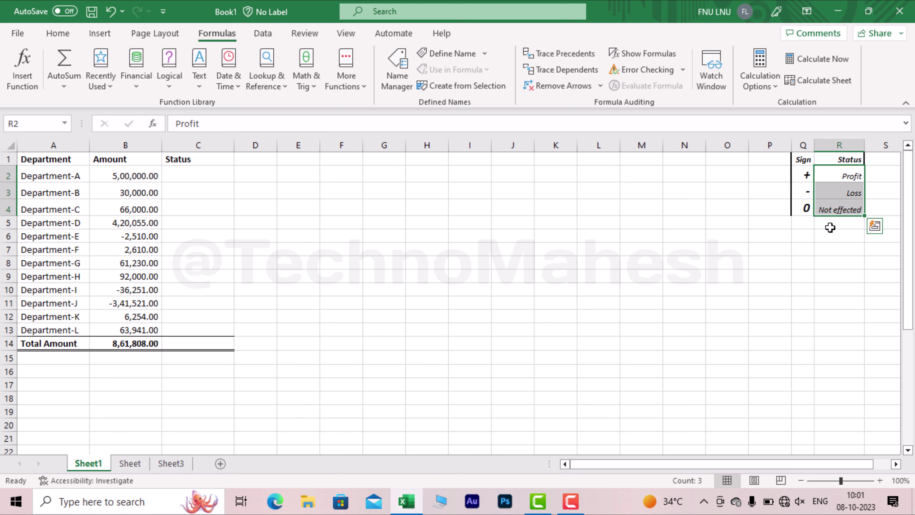
left_click_drag(806, 175, 840, 194)
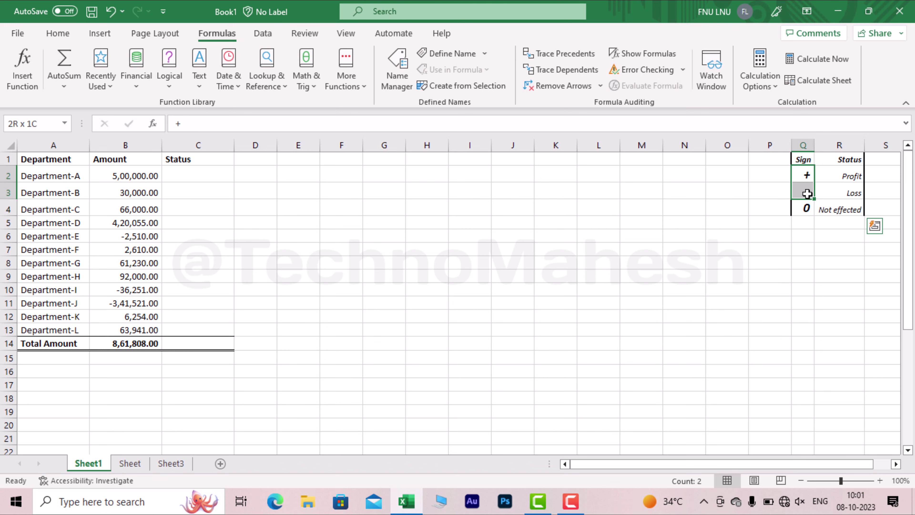
left_click(177, 177)
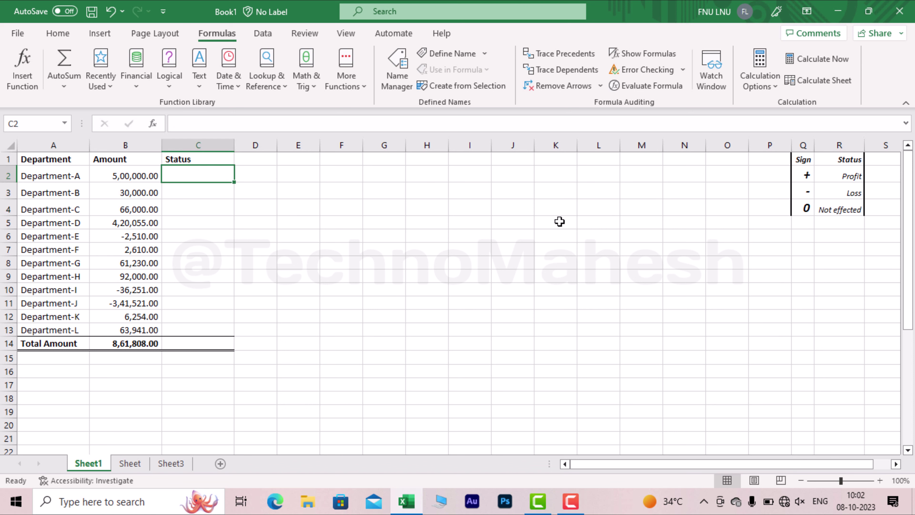
Build C2's IF formula with the B2>0 condition and the Profit/Loss results.
type("=if")
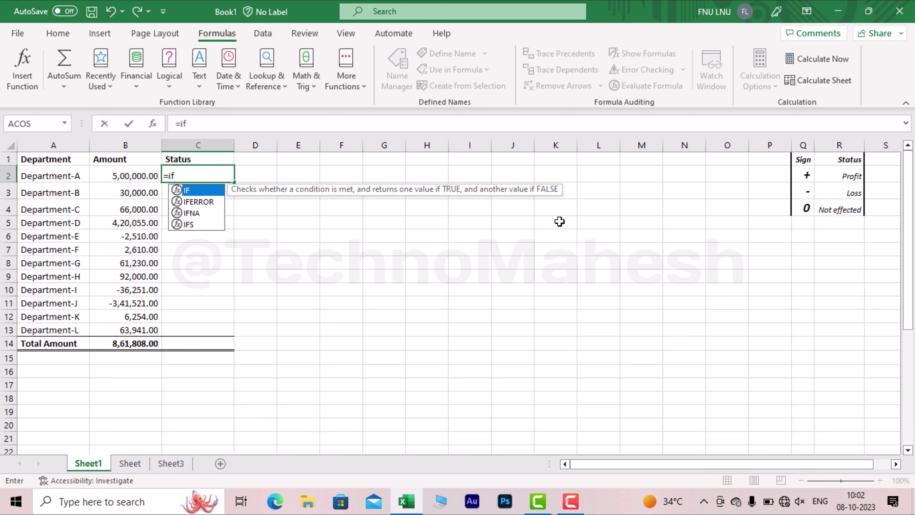
type("(")
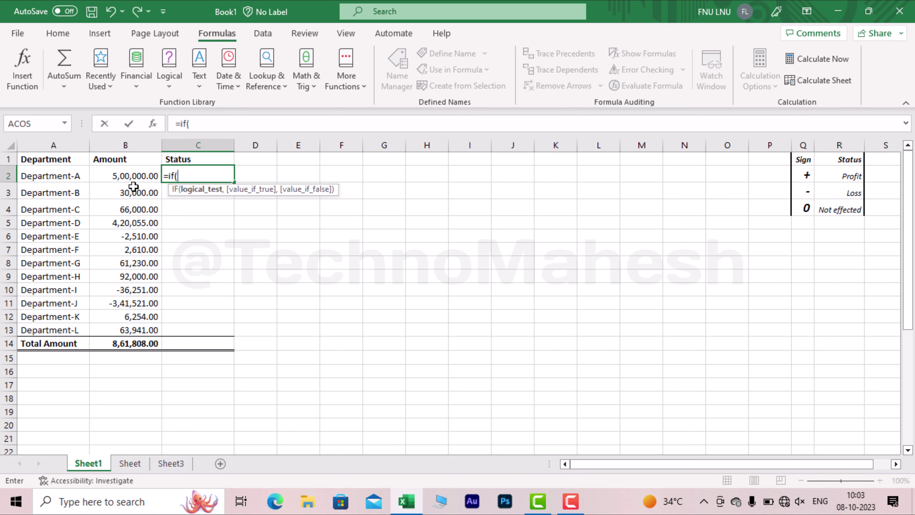
left_click(127, 174)
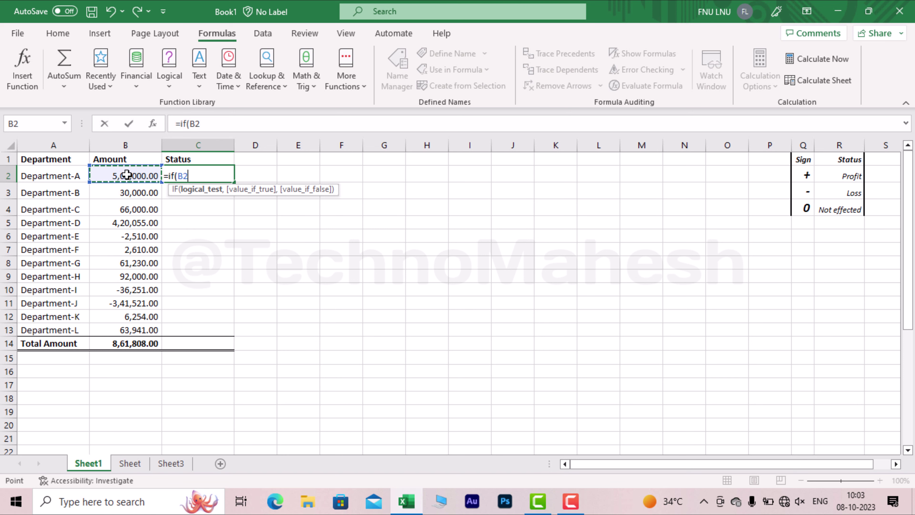
type(">0")
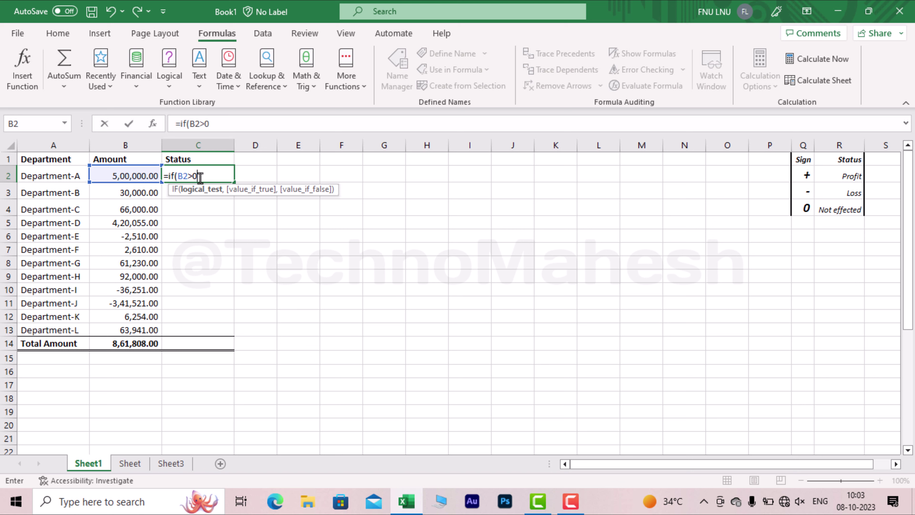
type(",\"Profit")
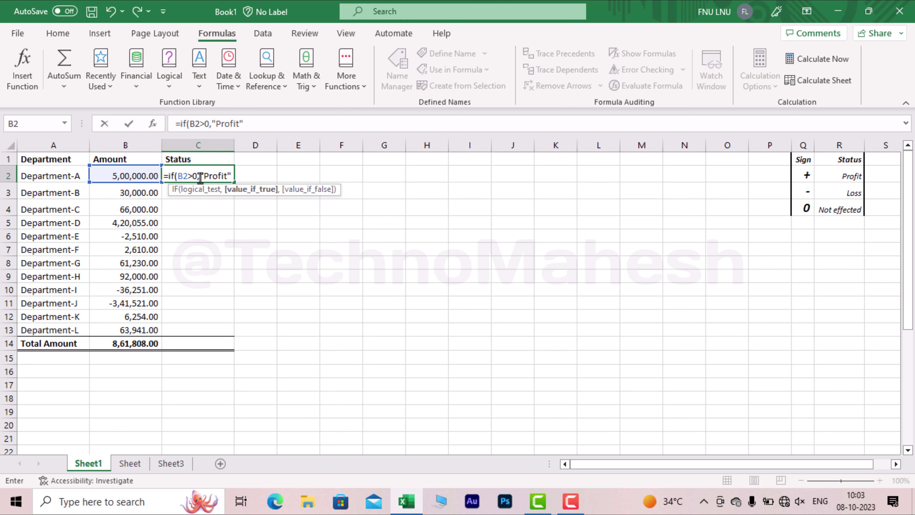
type(",\"Loss")
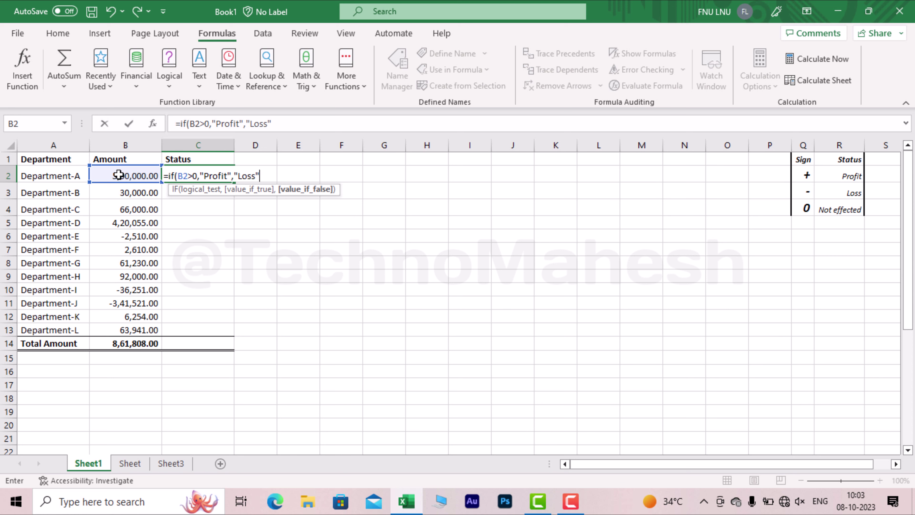
Finish and enter C2's IF formula, then compare it with Department-A's amount in B2.
type(")")
key("Return")
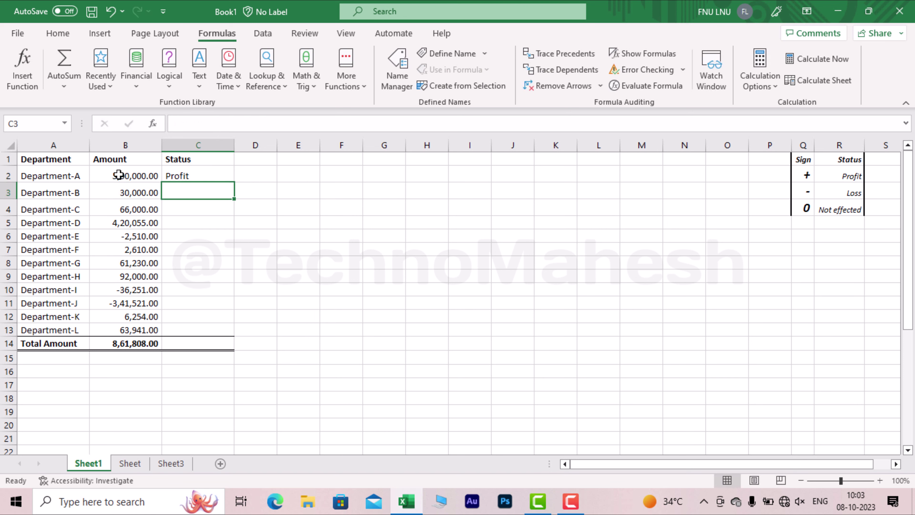
left_click(118, 175)
left_click(203, 174)
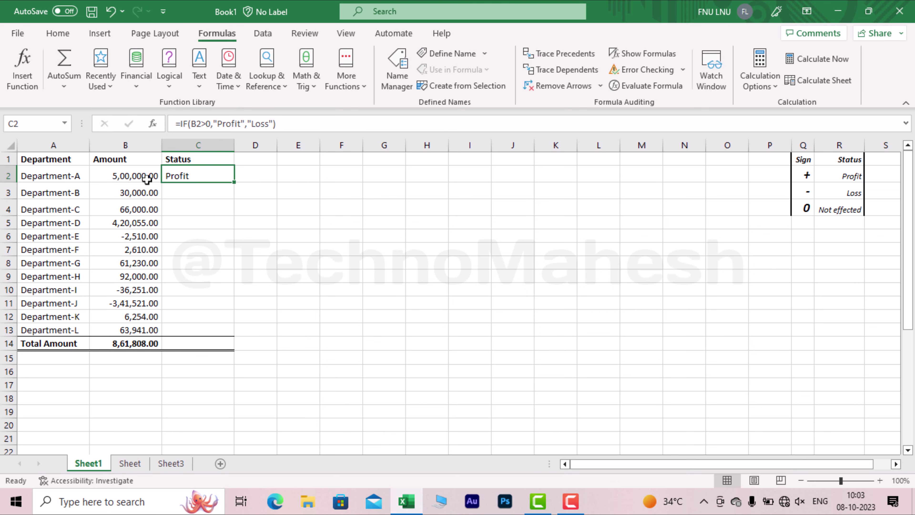
left_click(129, 180)
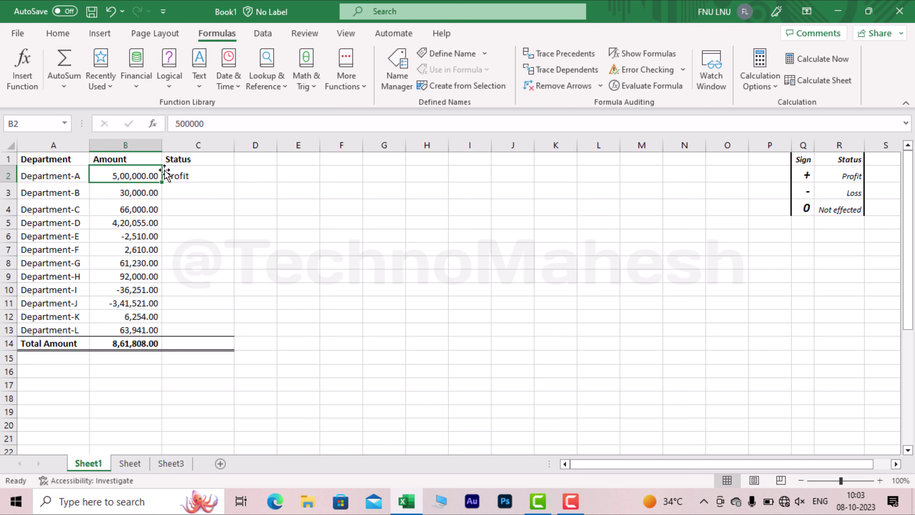
left_click(184, 172)
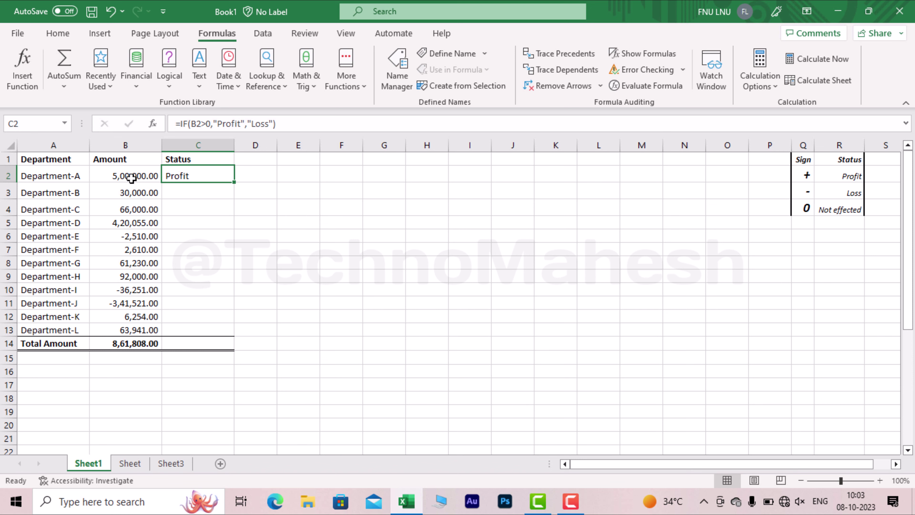
Fill the IF formula down the Status column from C2 to C13 with Ctrl+D.
left_click_drag(129, 176, 126, 303)
left_click_drag(183, 188, 177, 299)
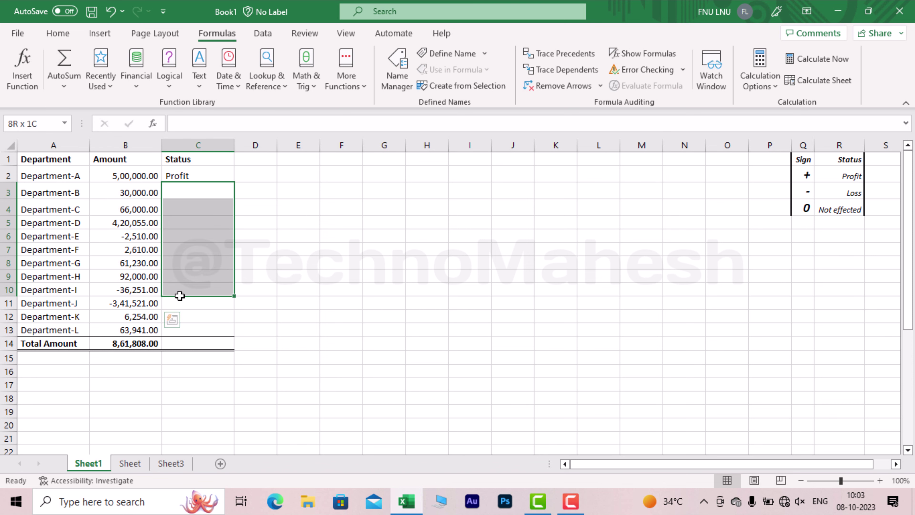
left_click(195, 177)
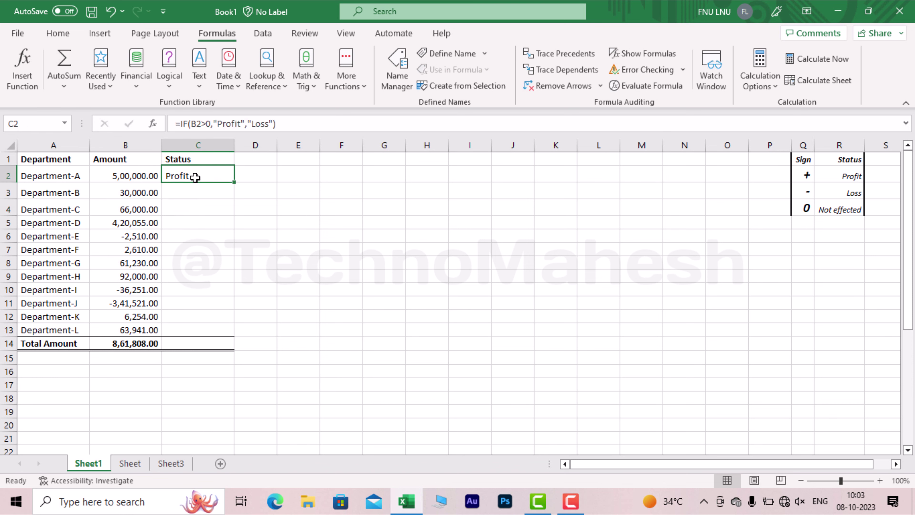
key("Home")
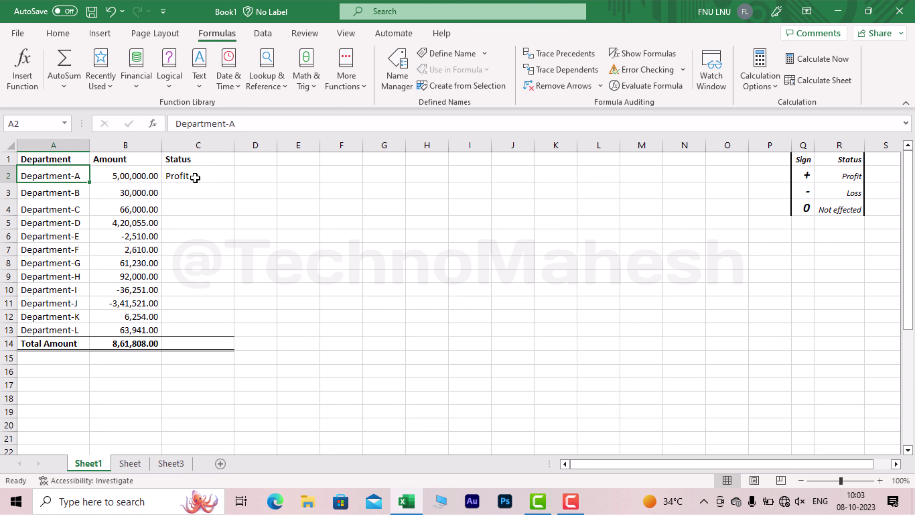
key("ctrl+Down")
key("Right")
key("Right")
key("Up")
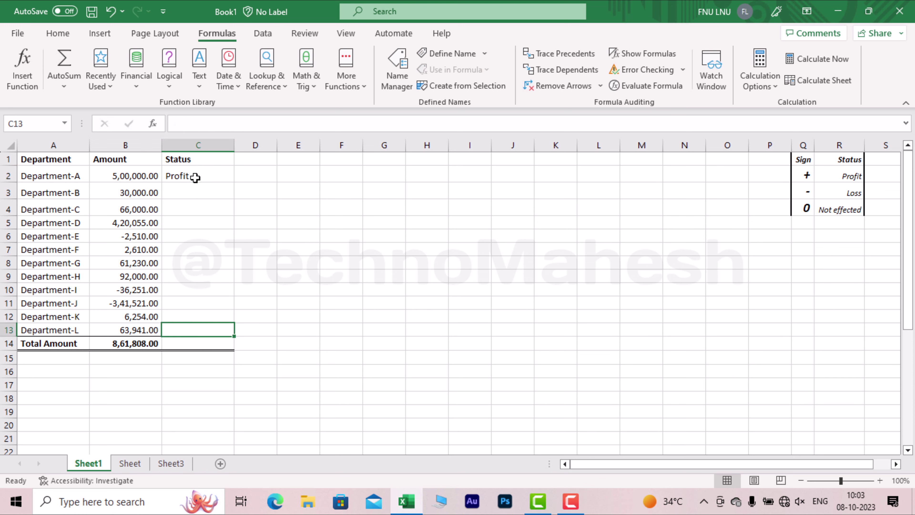
key("ctrl+shift+Up")
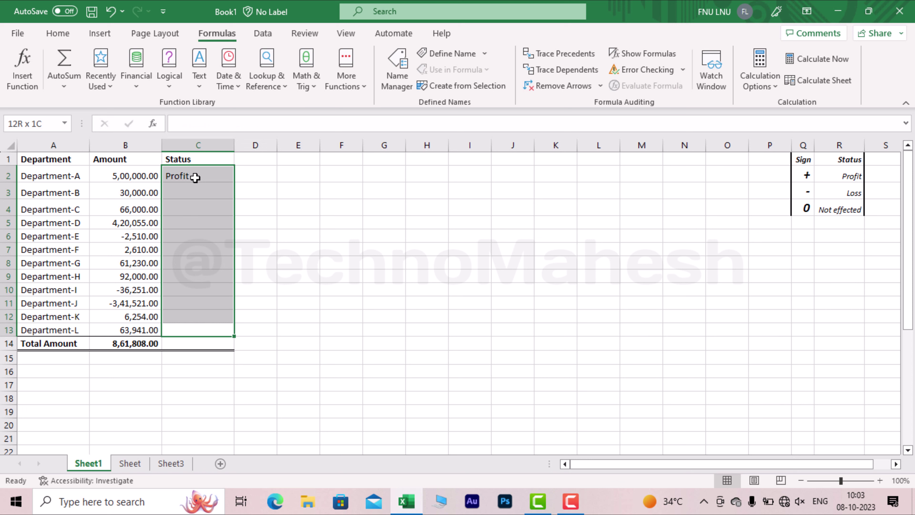
key("ctrl+d")
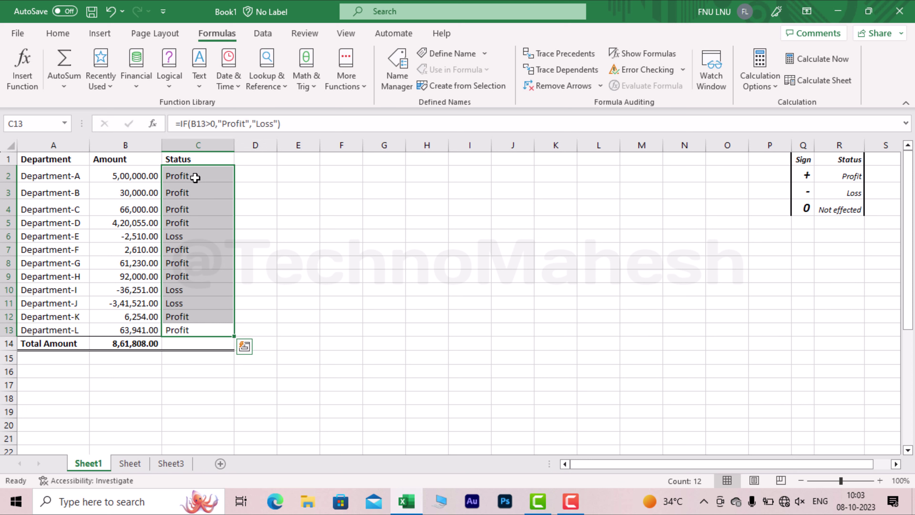
Compare department amounts with their Profit/Loss results, including Department-J's negative amount showing Loss.
left_click_drag(114, 178, 202, 175)
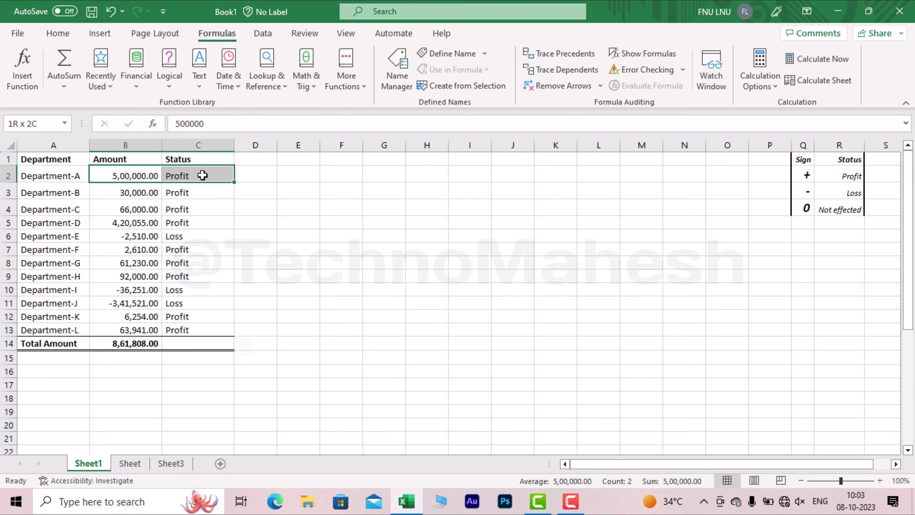
left_click_drag(104, 248, 180, 236)
left_click_drag(129, 289, 182, 299)
left_click(115, 302)
left_click(123, 301)
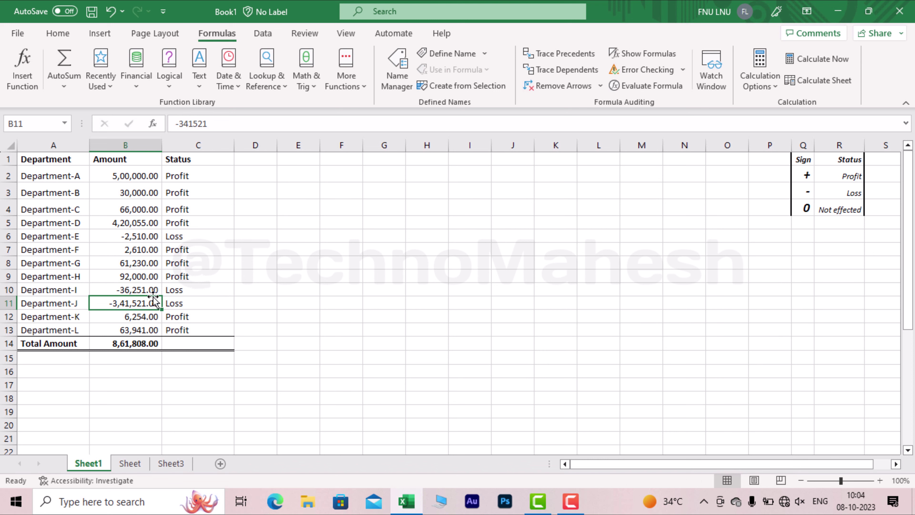
left_click_drag(178, 302, 146, 307)
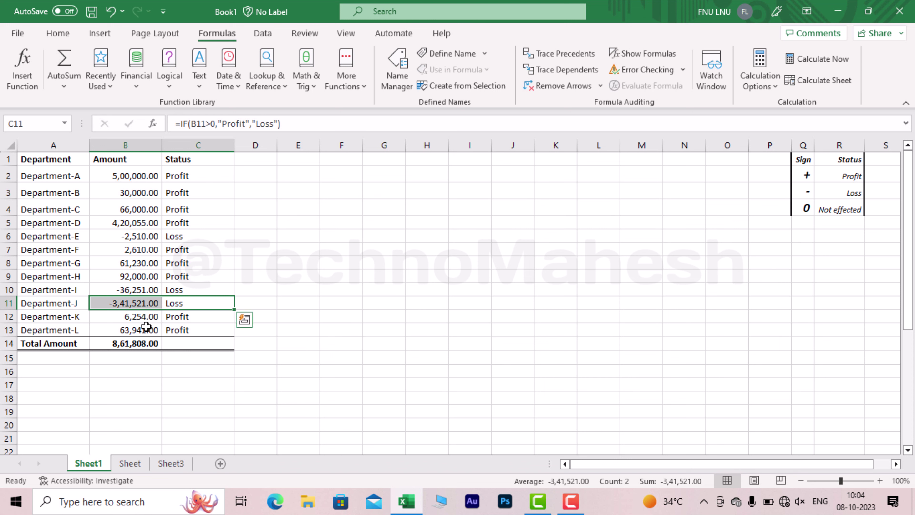
Review the amount and status ranges and select Department-C's amount for editing.
left_click(182, 181)
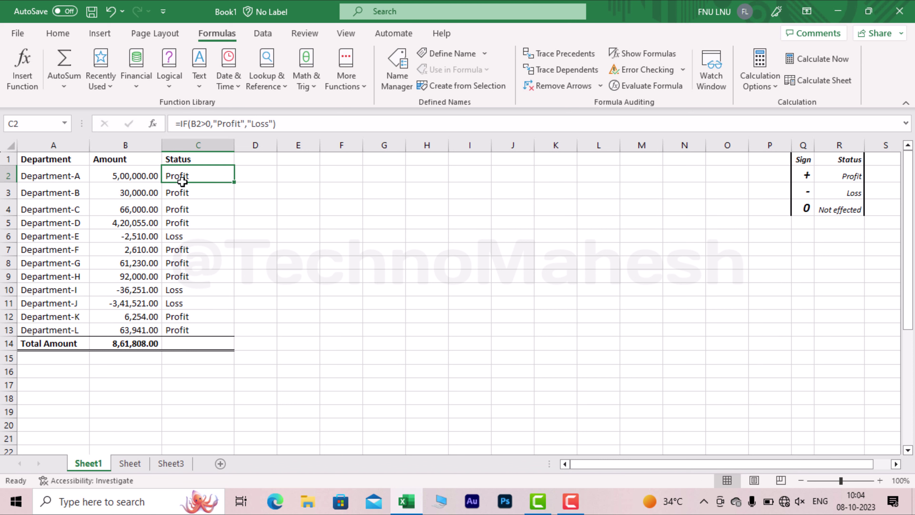
left_click_drag(153, 174, 206, 328)
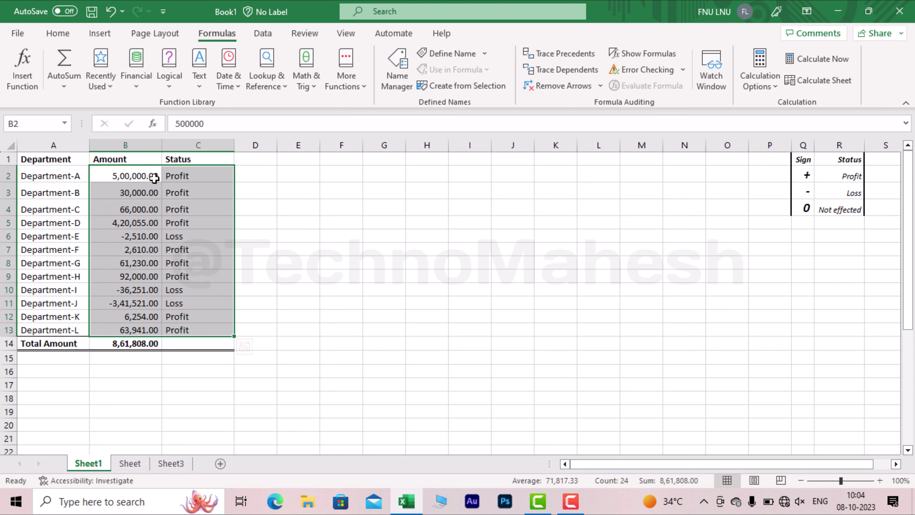
left_click_drag(153, 176, 126, 305)
left_click_drag(180, 169, 198, 328)
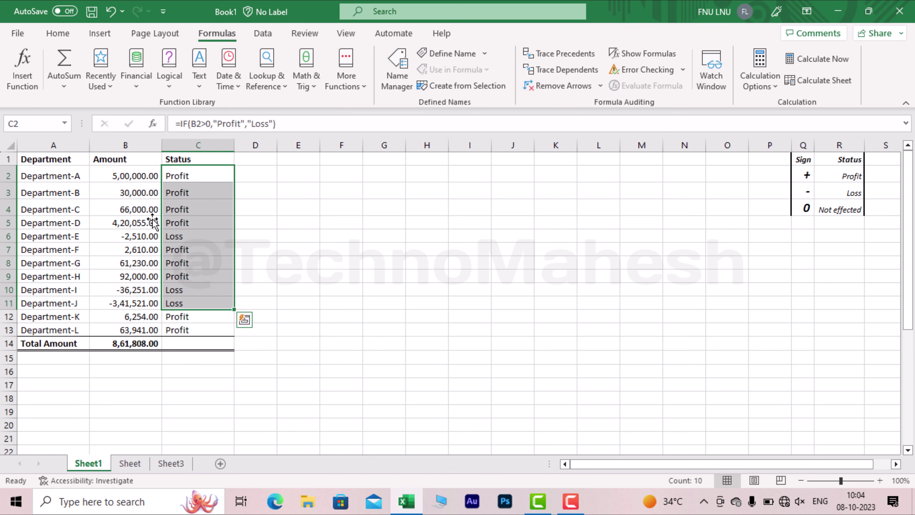
left_click_drag(153, 176, 126, 322)
left_click_drag(174, 178, 183, 329)
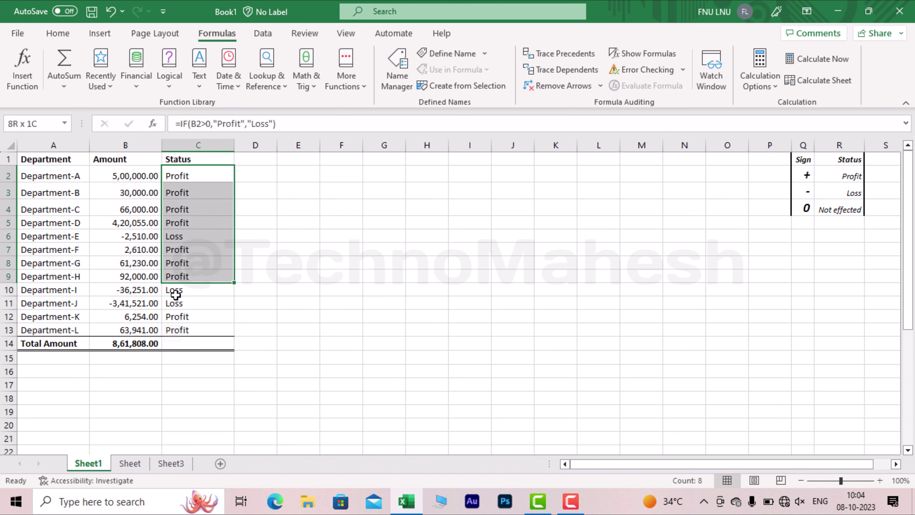
left_click(182, 243)
left_click(154, 229)
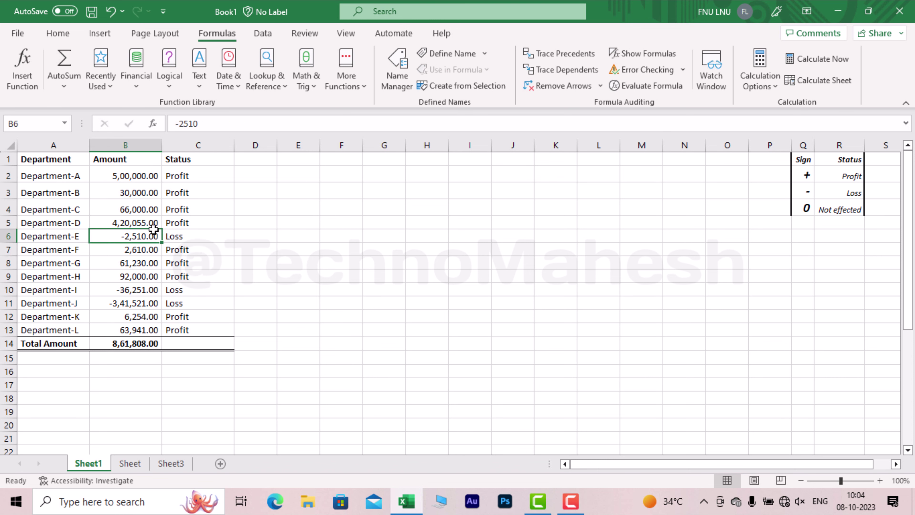
left_click(113, 214)
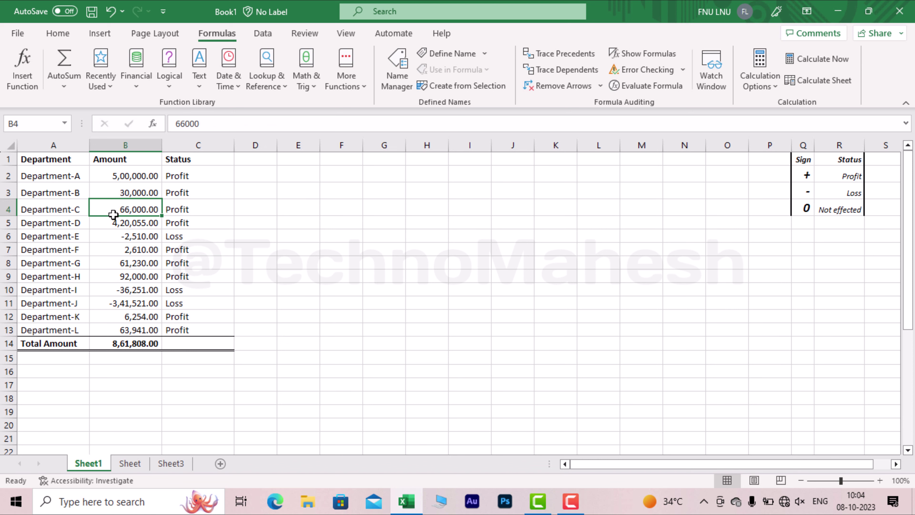
Enter 0 as the amounts for Department-C, Department-F and Department-I.
type("0")
key("Return")
key("Down")
key("Down")
type("0")
key("Return")
key("Down")
key("Down")
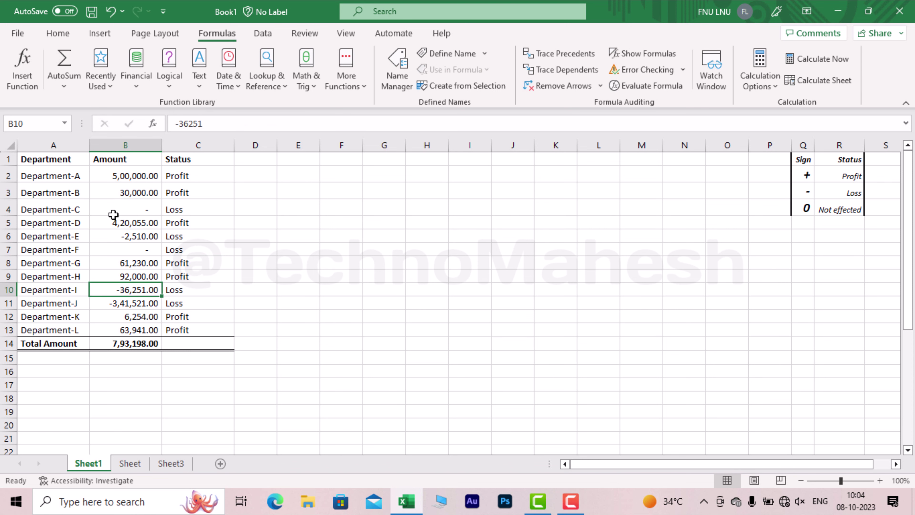
type("0")
key("Return")
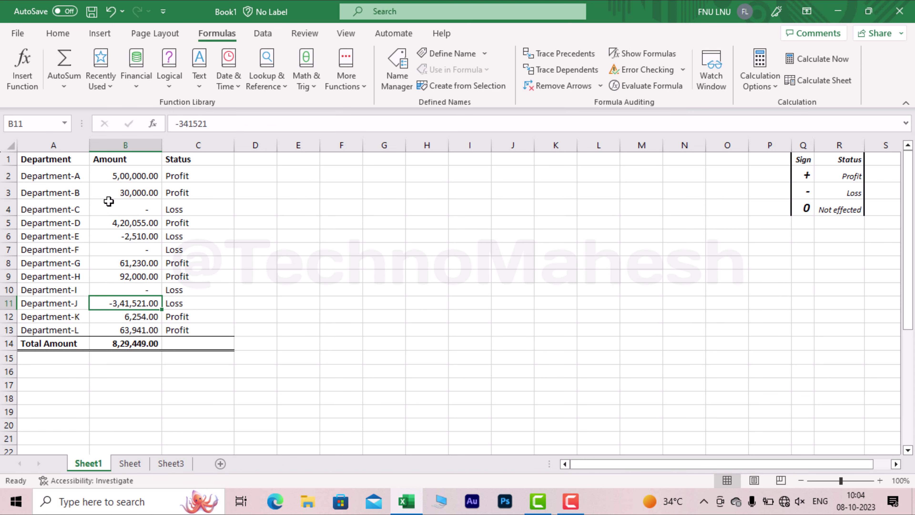
Check the three zero amounts and see that C4 still reports Loss.
left_click(112, 205)
left_click(119, 248)
left_click(128, 287)
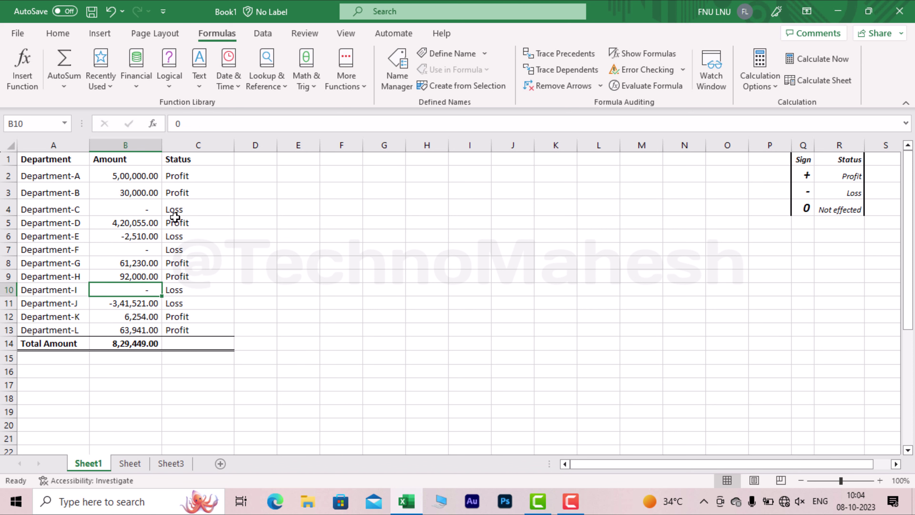
left_click(159, 208)
left_click(138, 209)
left_click(179, 209)
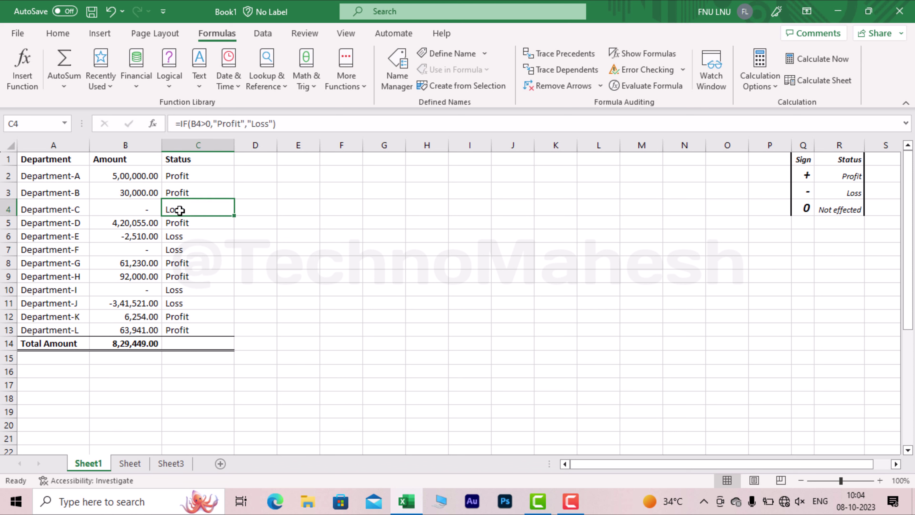
left_click(137, 208)
left_click(202, 201)
Compare other departments' statuses, note the Not effected legend label, and select amounts and statuses.
left_click(134, 176)
left_click(187, 176)
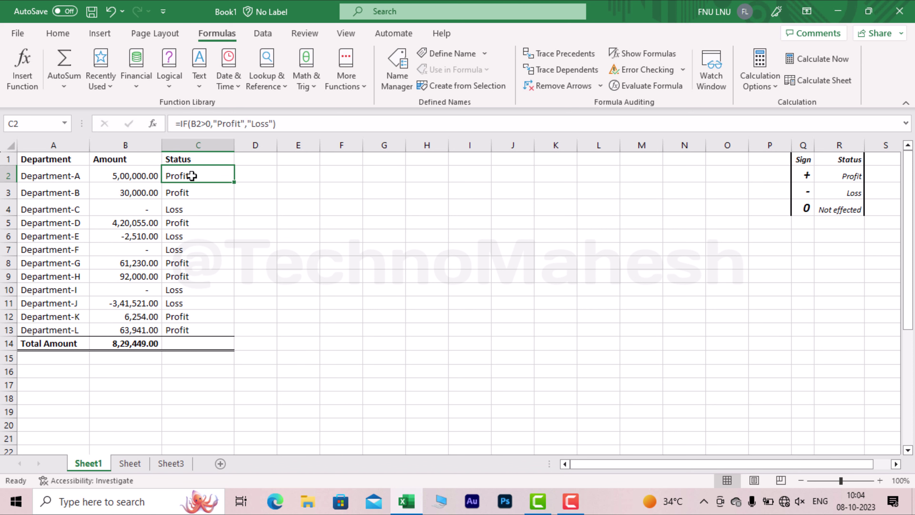
left_click(120, 238)
left_click(179, 239)
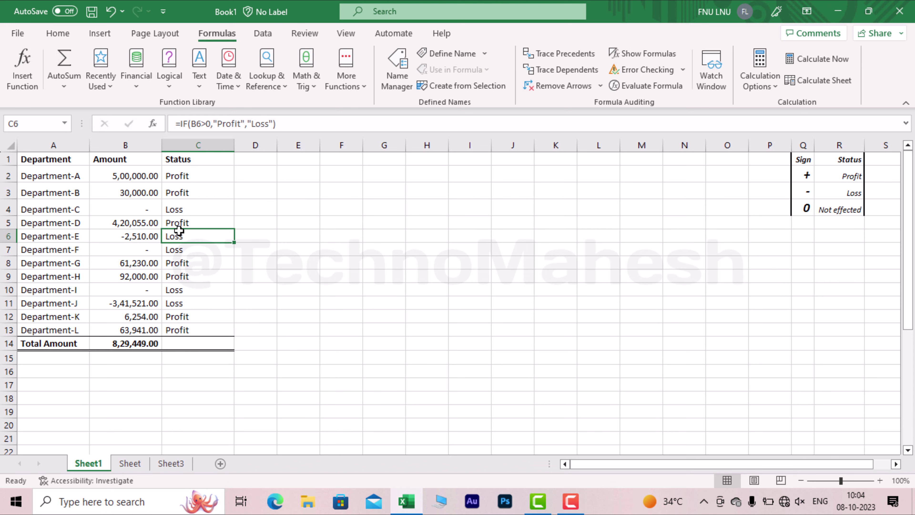
left_click(149, 205)
left_click(182, 205)
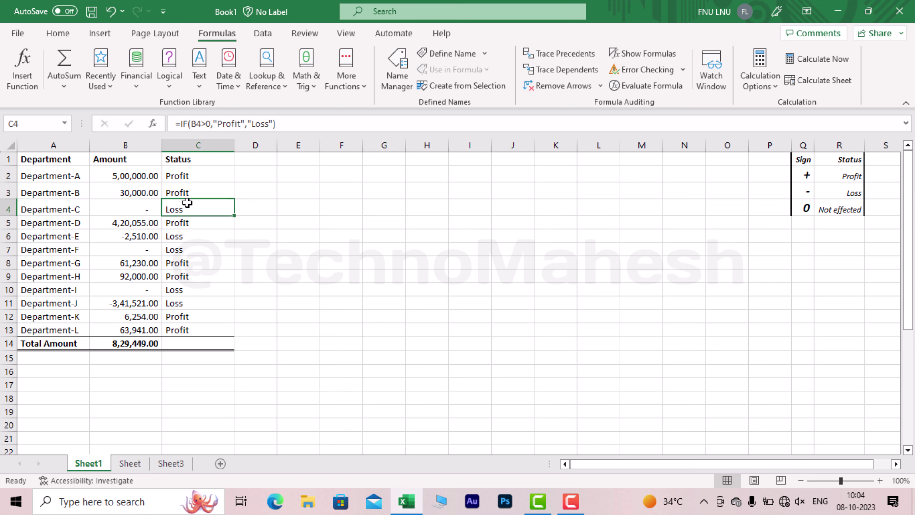
left_click(845, 210)
left_click(156, 177)
left_click_drag(157, 177, 156, 312)
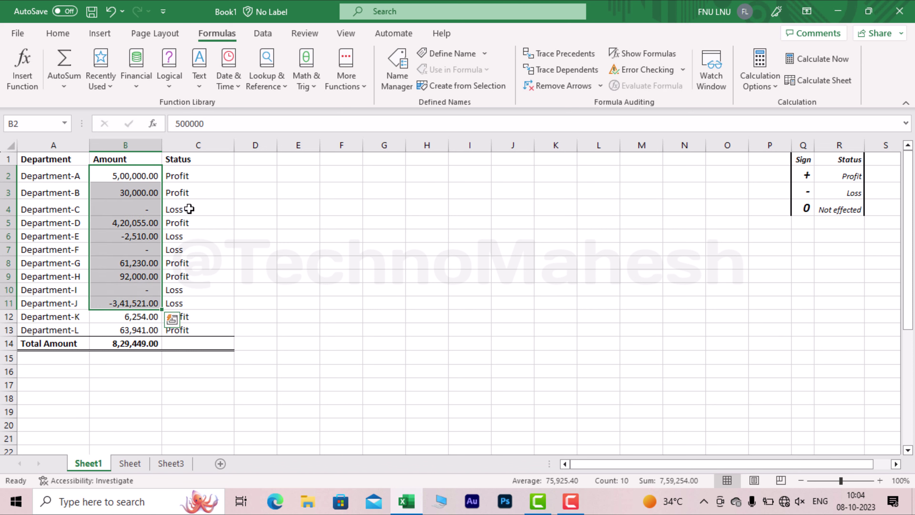
mouse_move(187, 175)
left_mouse_down()
mouse_move(219, 218)
mouse_move(181, 325)
left_mouse_up()
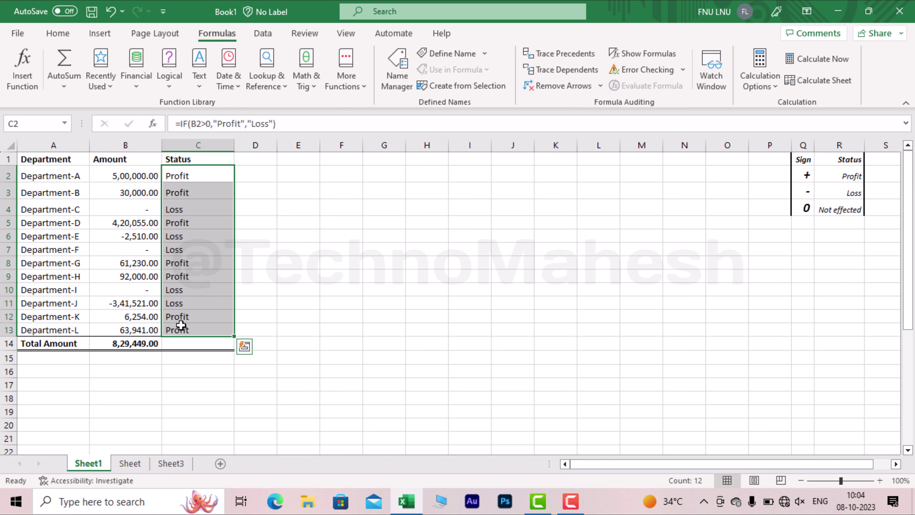
Clear the Status formulas and begin C2's IFS formula with the B2>0 Profit test.
key("Delete")
left_click(219, 169)
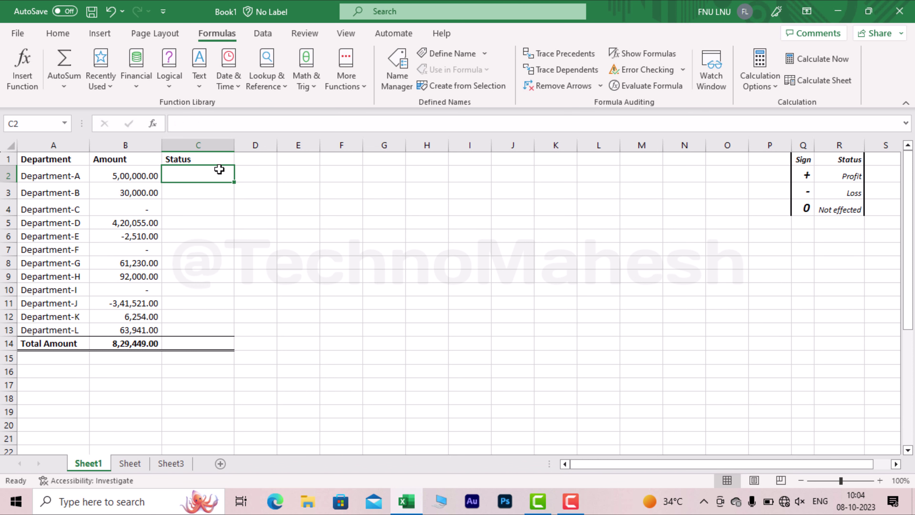
type("=if")
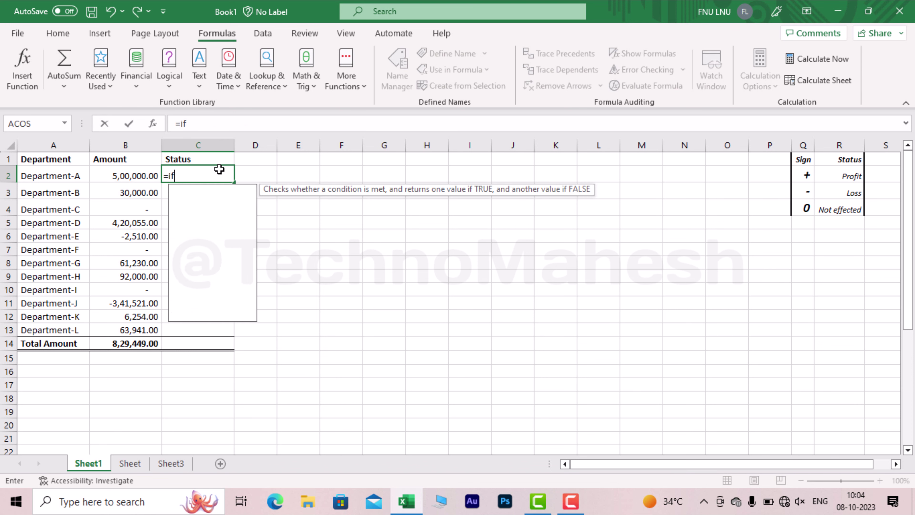
type("s(")
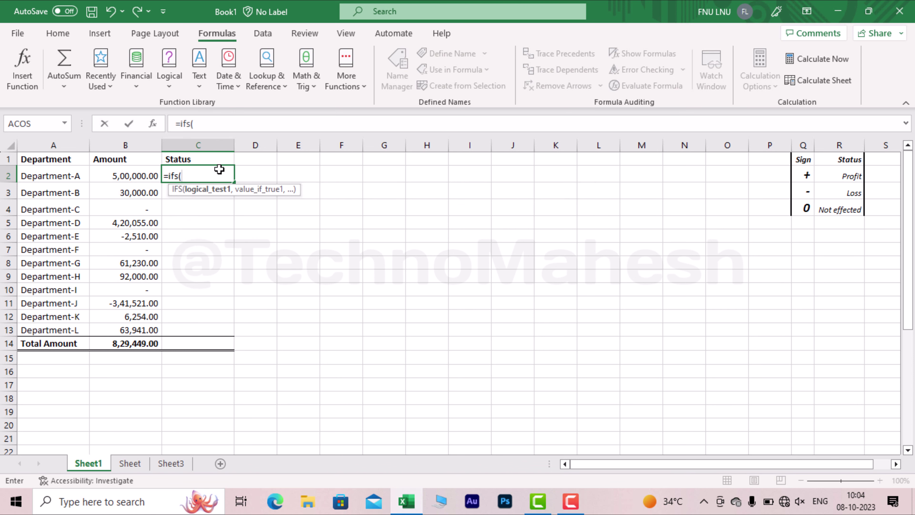
left_click(128, 176)
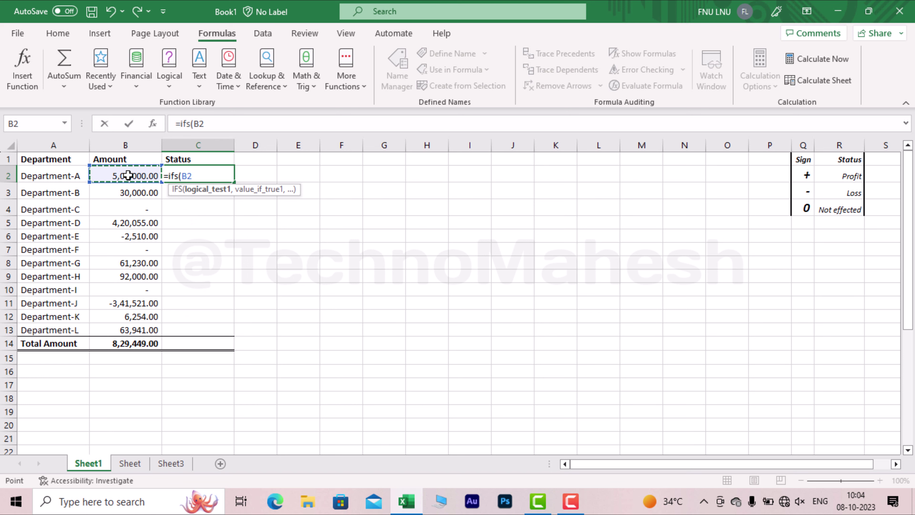
type(",")
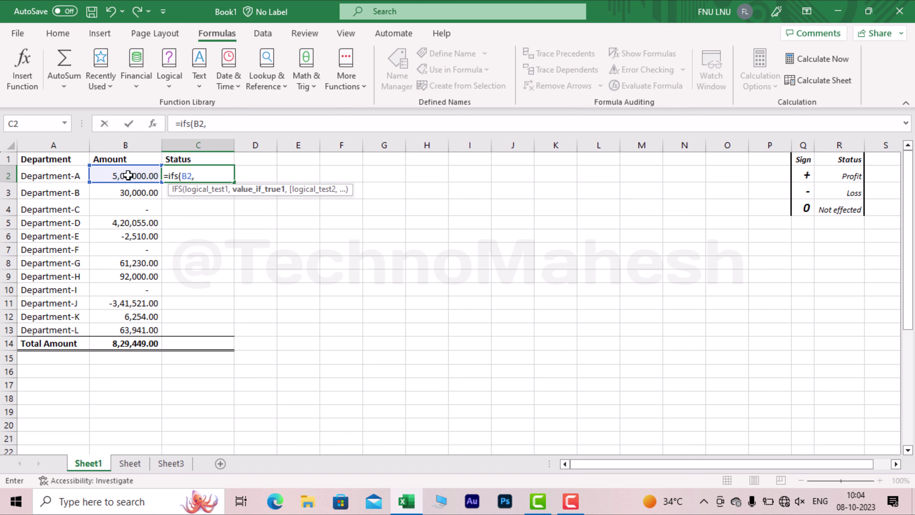
key("BackSpace")
type(">0")
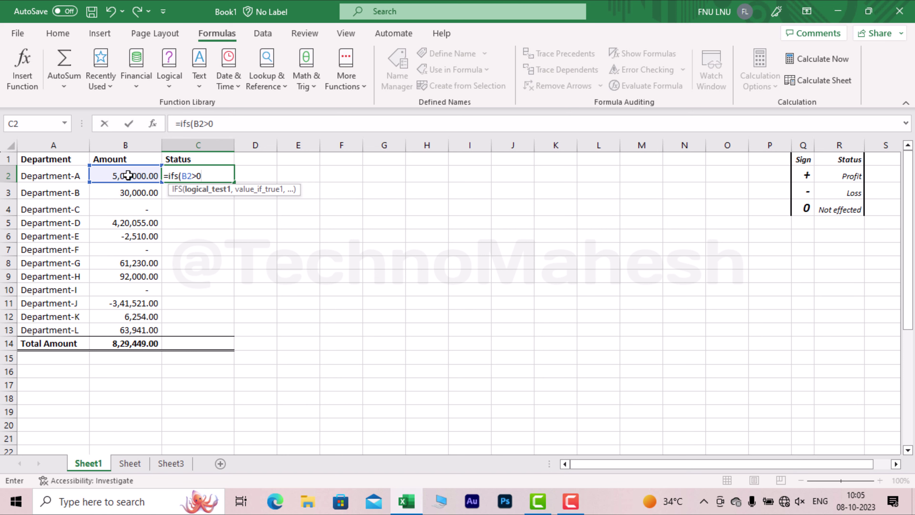
Add the B2=0 'Not effected' test and start the B2<0 Loss test.
type(",\"Profit")
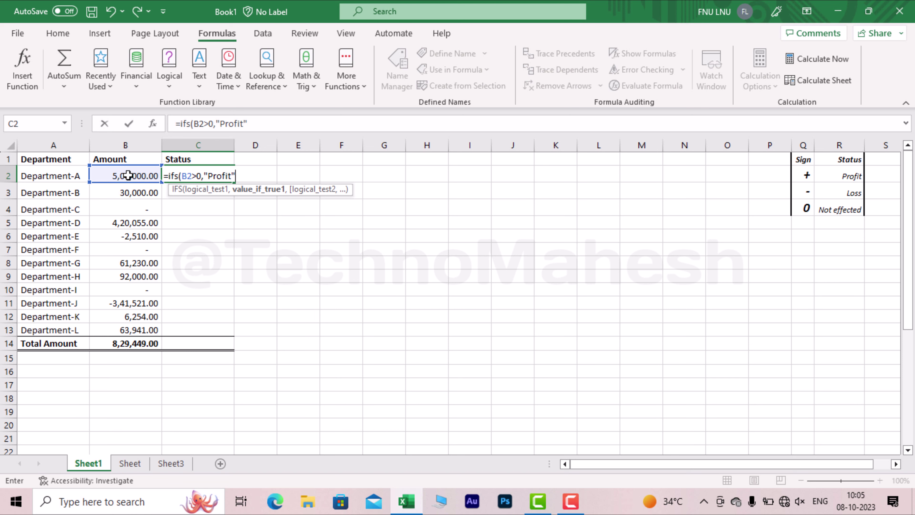
type(",")
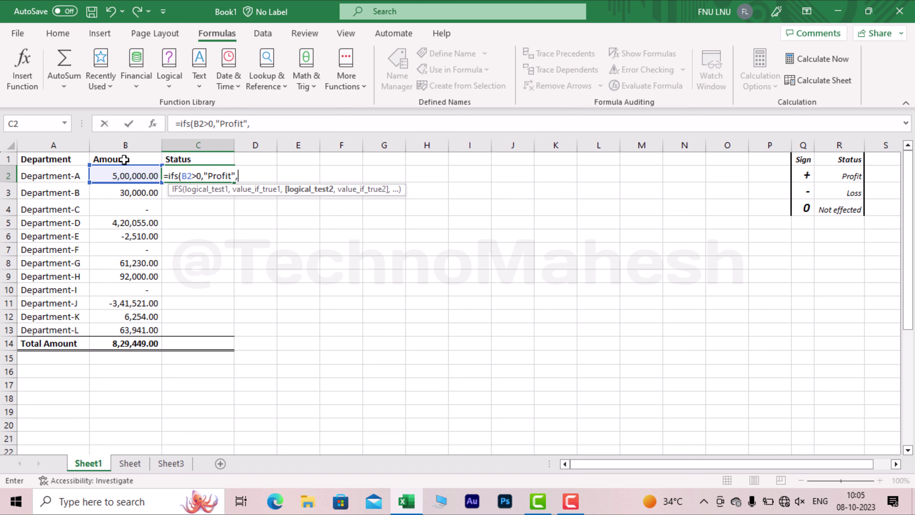
left_click(112, 175)
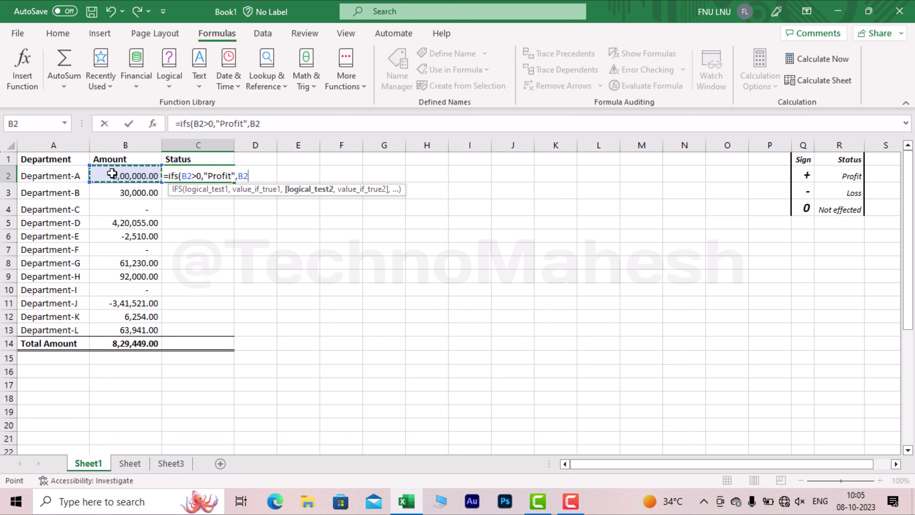
type("=0")
type(",\"Not effected")
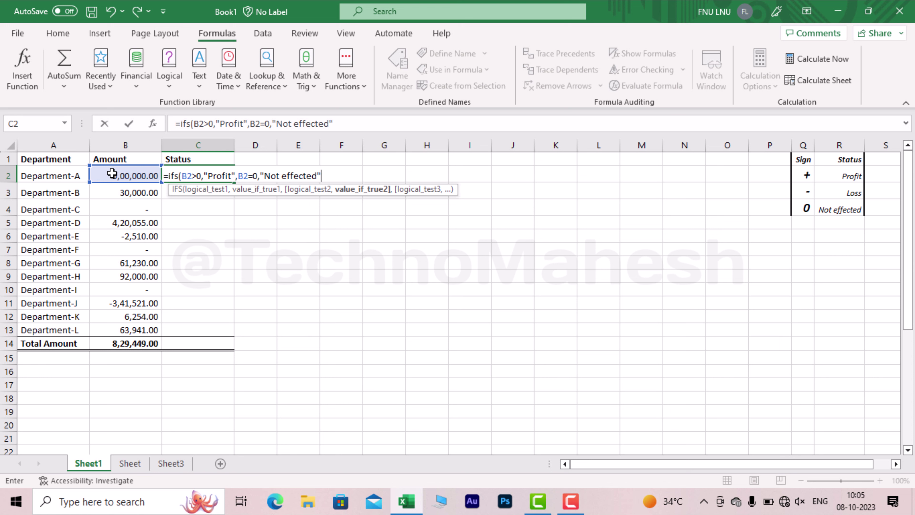
type(",")
left_click(112, 173)
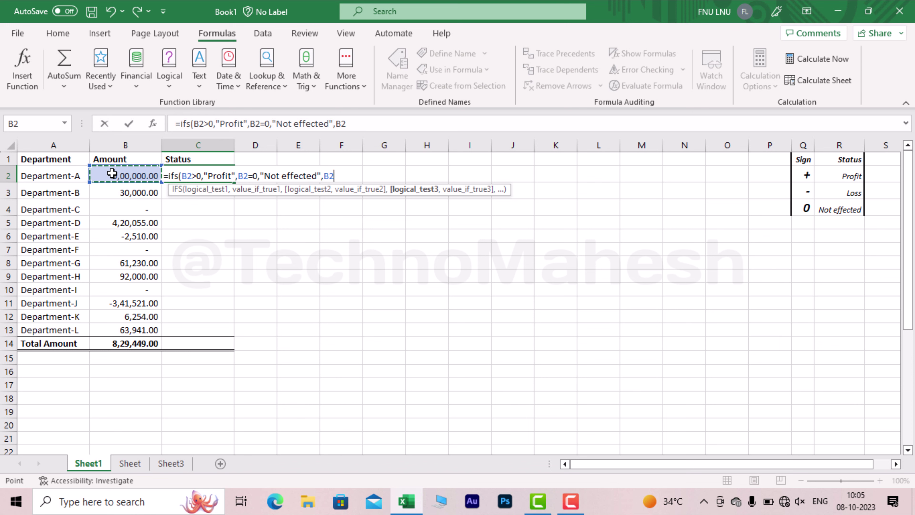
type("<0")
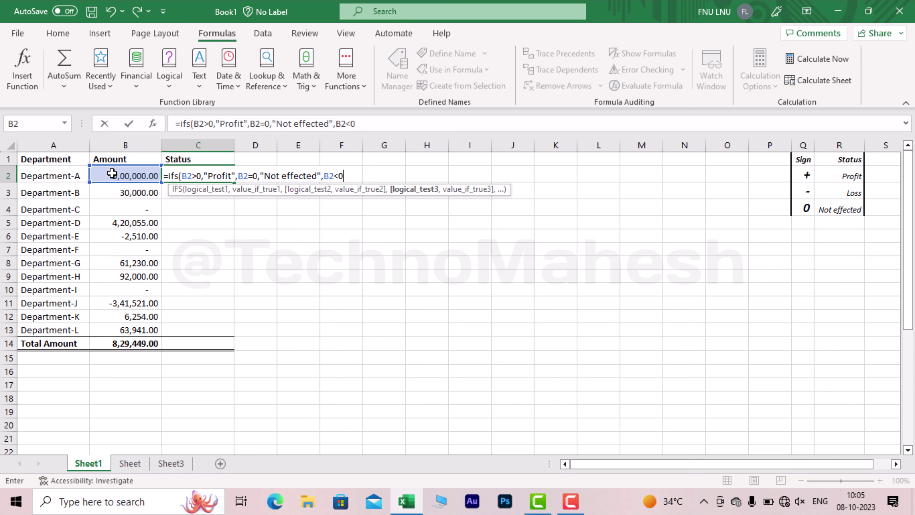
type(",\"Loss")
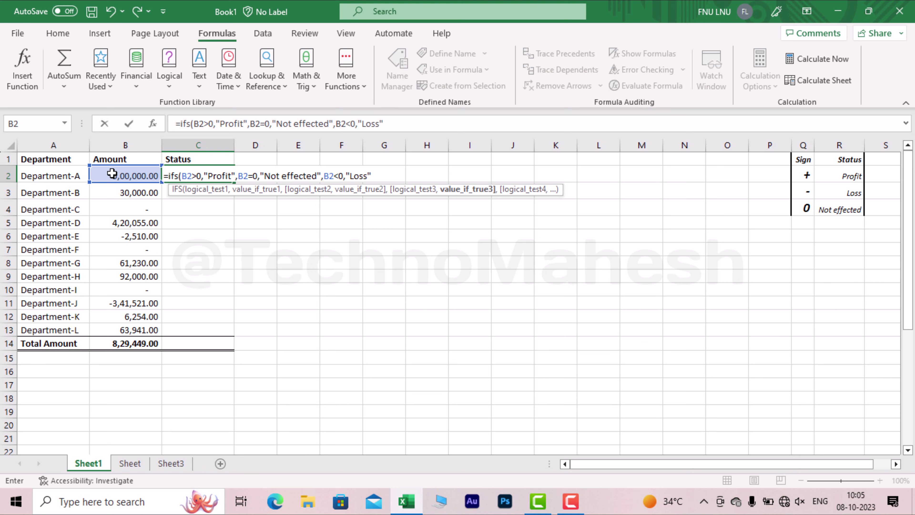
type(")")
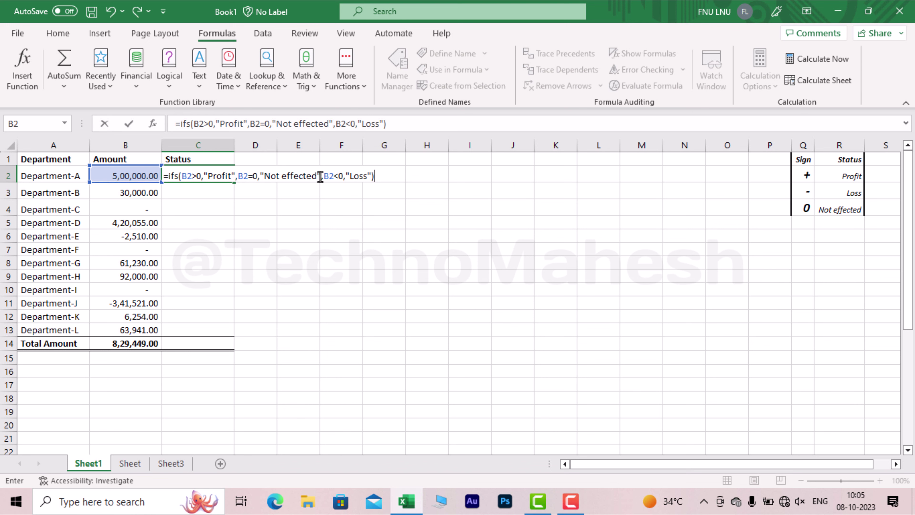
Enter the completed IFS formula in C2 and fill it down to C13.
key("Return")
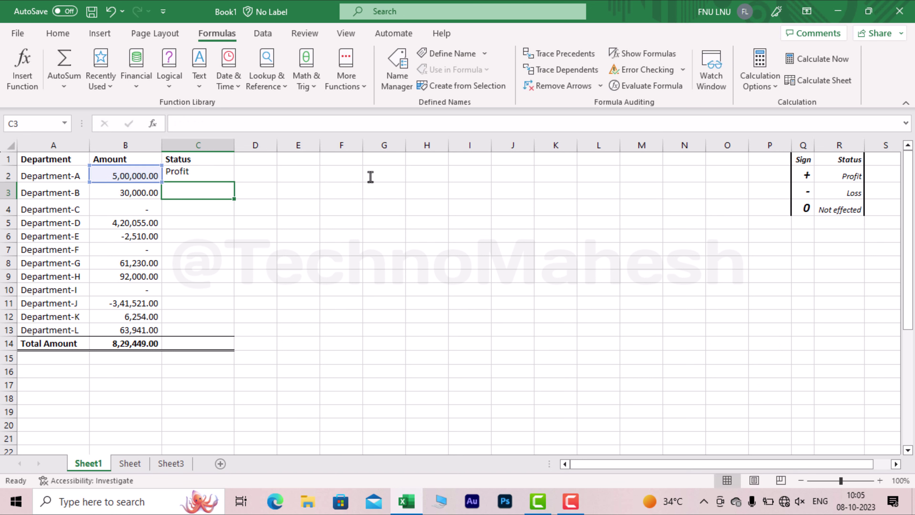
left_click(197, 171)
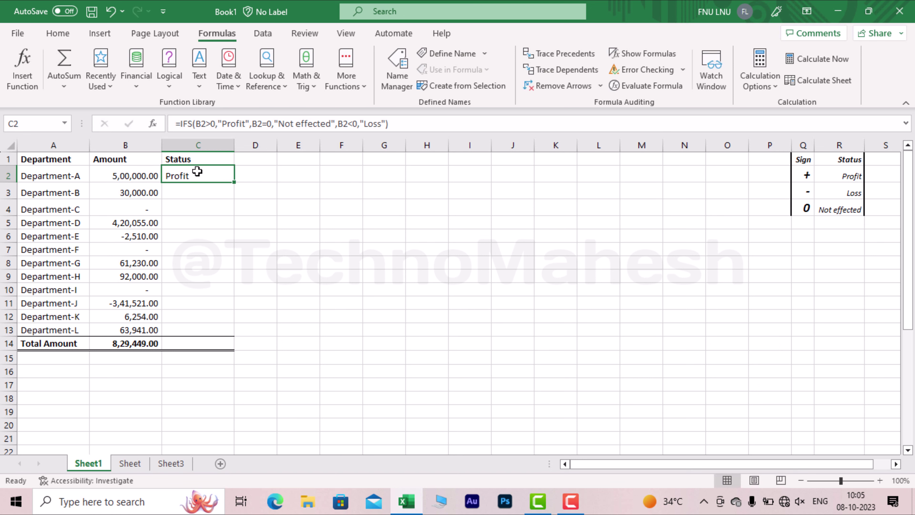
left_click(131, 171)
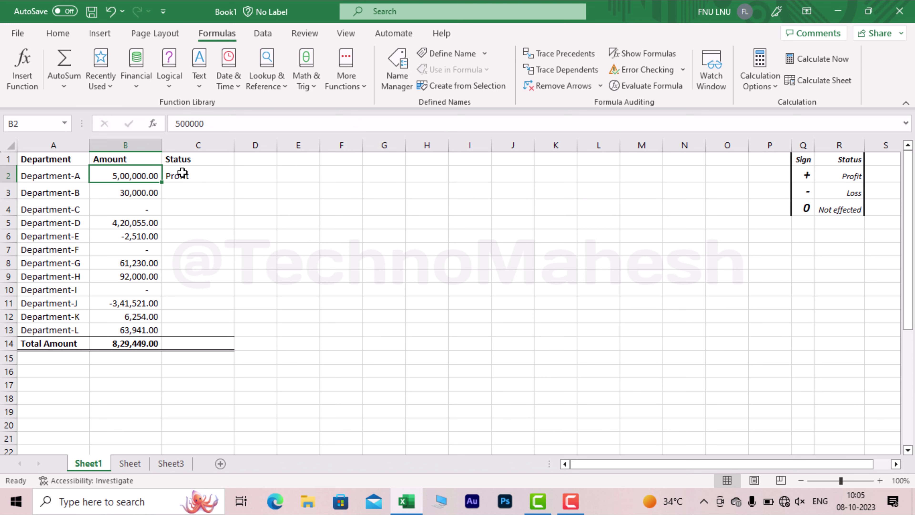
left_click(171, 175)
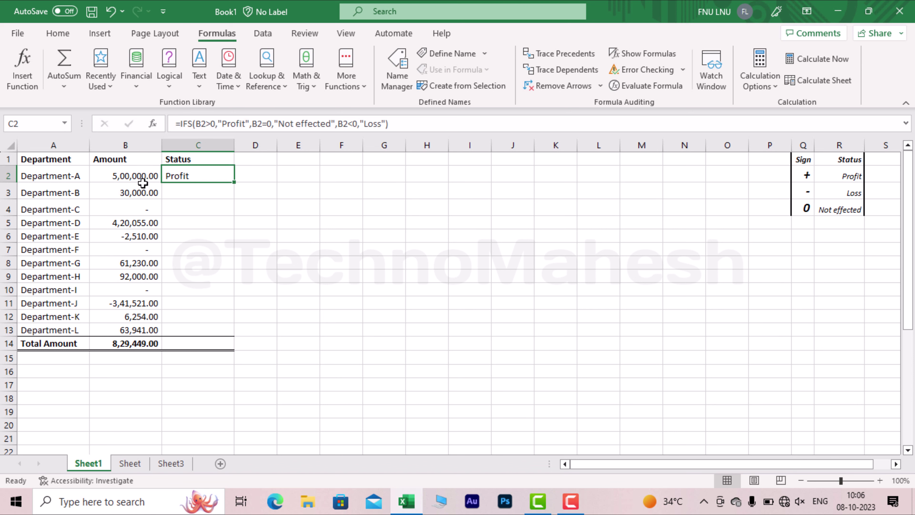
key("Left")
key("ctrl+Down")
key("Right")
key("Up")
key("ctrl+shift+Up")
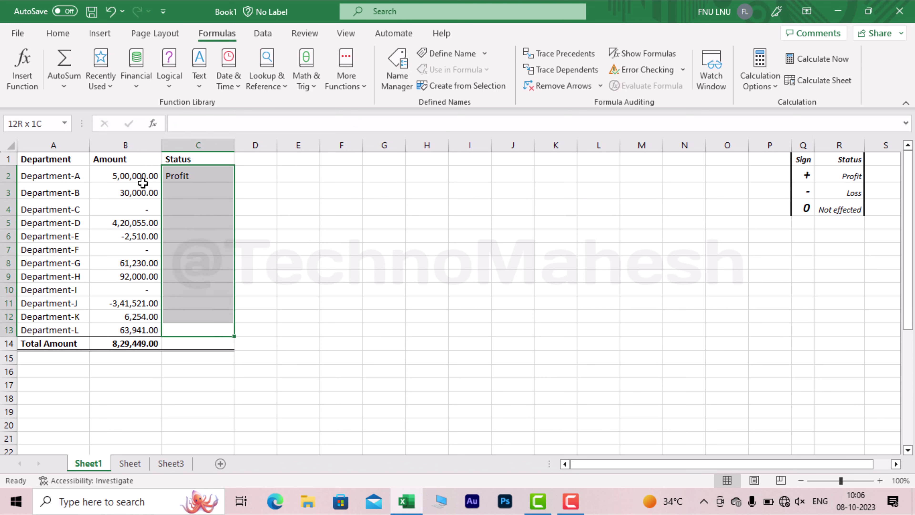
key("ctrl+d")
Verify the results: zero-amount Departments C and F show Not effected; check D and E too.
left_click(130, 208)
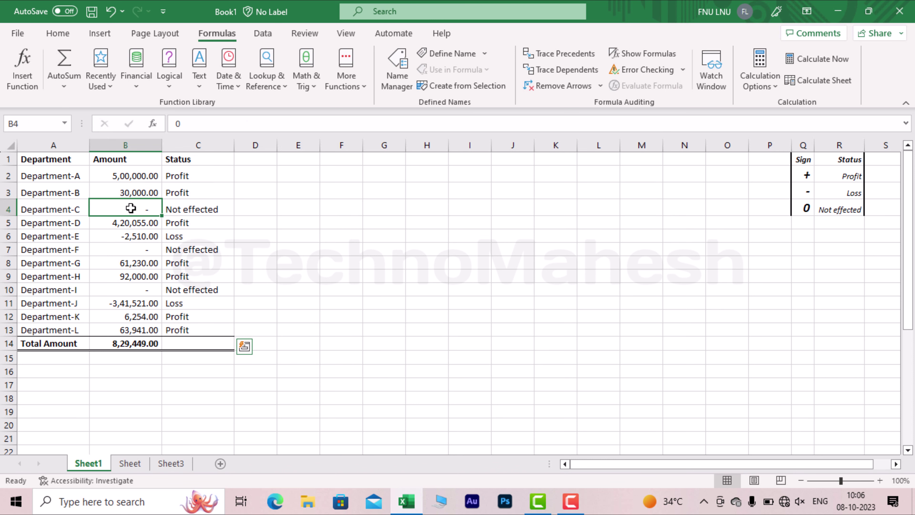
left_click(192, 208)
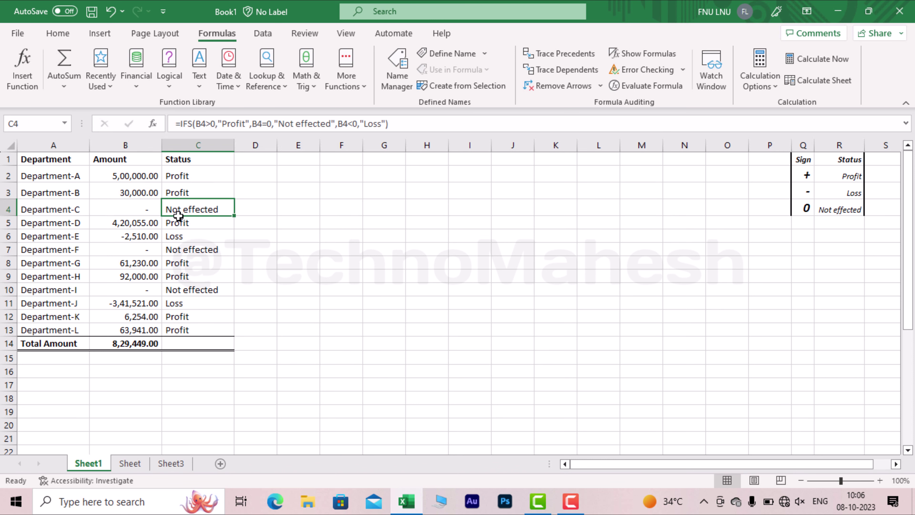
left_click(141, 253)
left_click(184, 251)
left_click(134, 220)
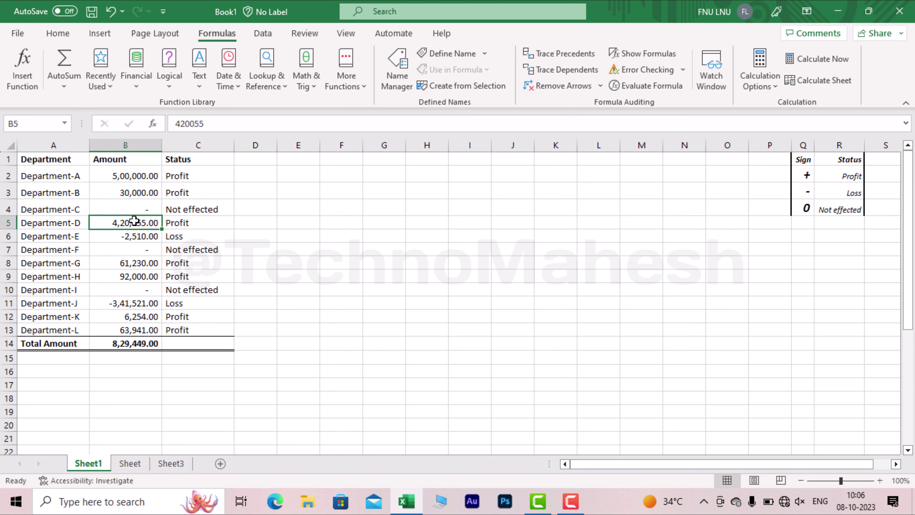
left_click(180, 221)
left_click(121, 222)
left_click(118, 237)
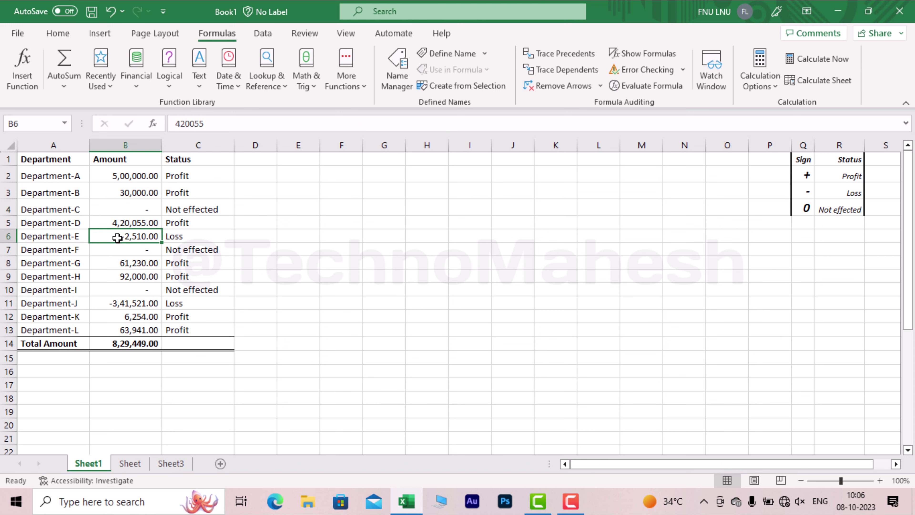
left_click_drag(117, 237, 184, 241)
left_click(127, 237)
Review the Status column, the total amount formula in B14, and the department amounts.
left_click(334, 251)
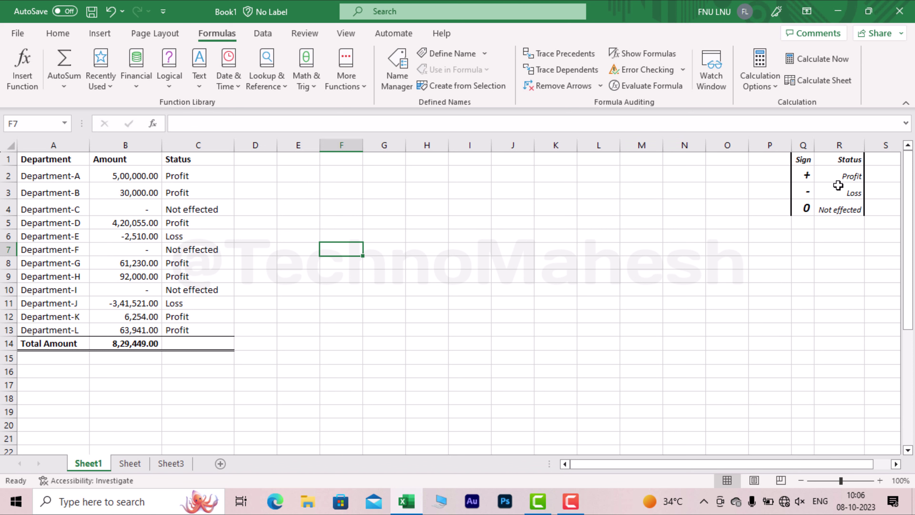
left_click(273, 202)
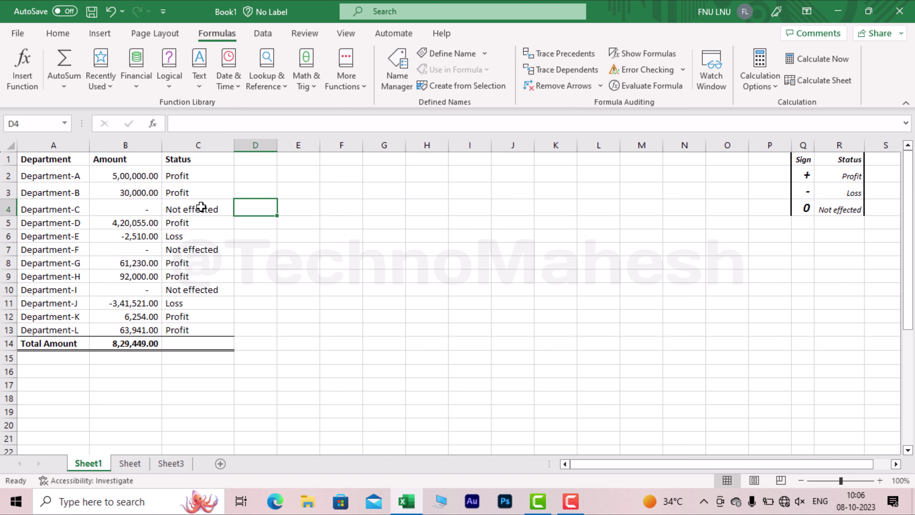
left_click(34, 159)
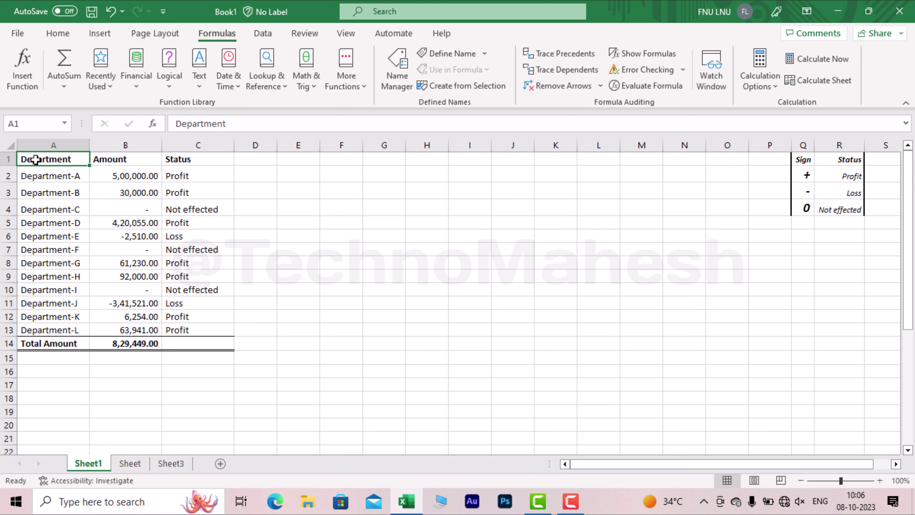
left_click(145, 340)
left_click(211, 384)
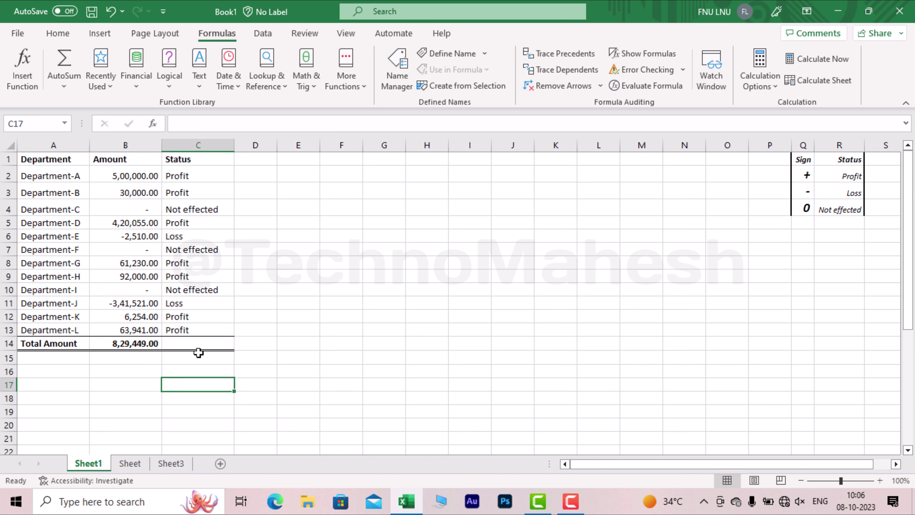
left_click(198, 145)
left_click(138, 263)
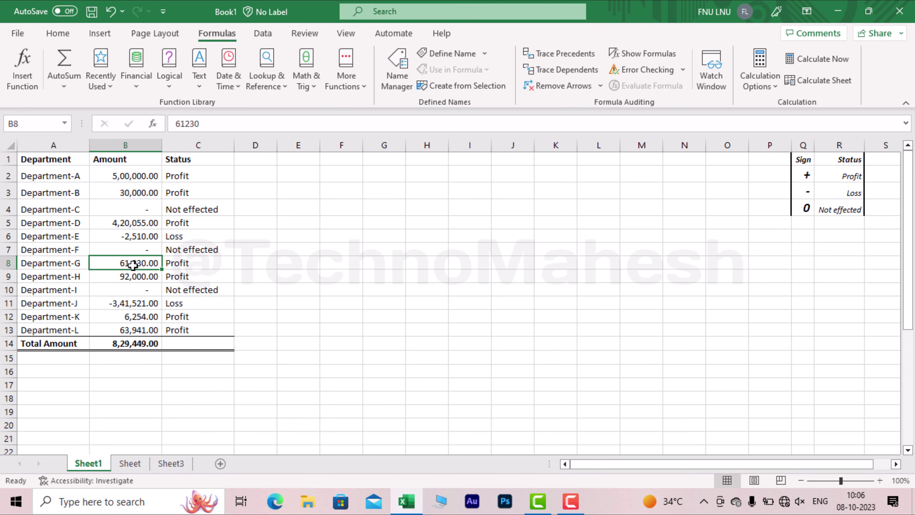
left_click(165, 330)
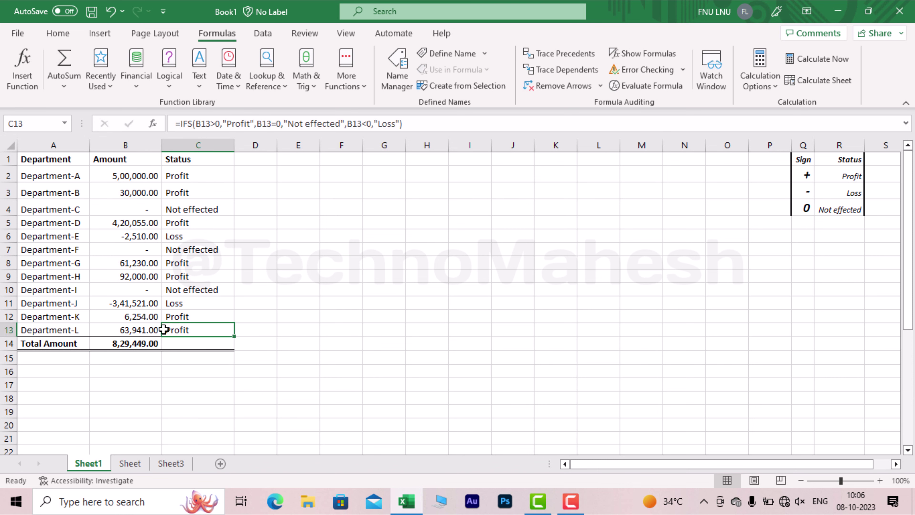
left_click(186, 142)
left_click_drag(179, 159, 167, 341)
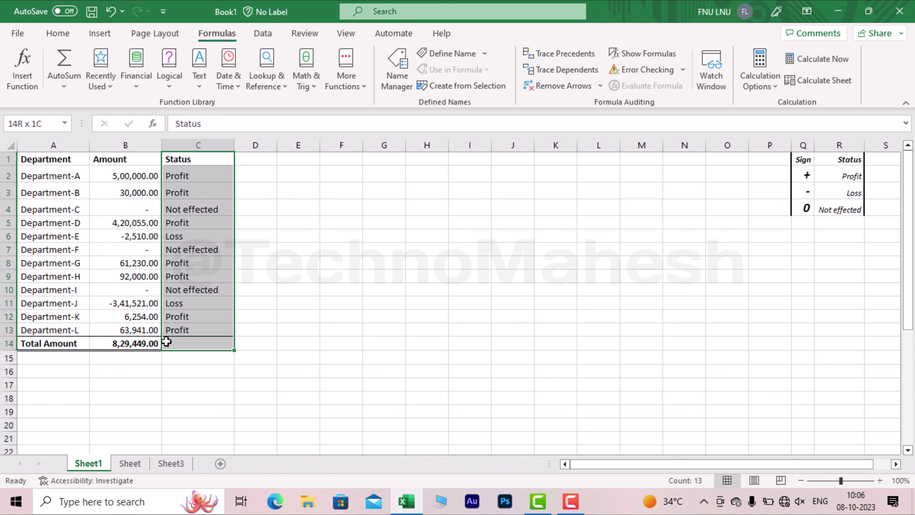
left_click_drag(143, 175, 144, 263)
left_click(255, 277)
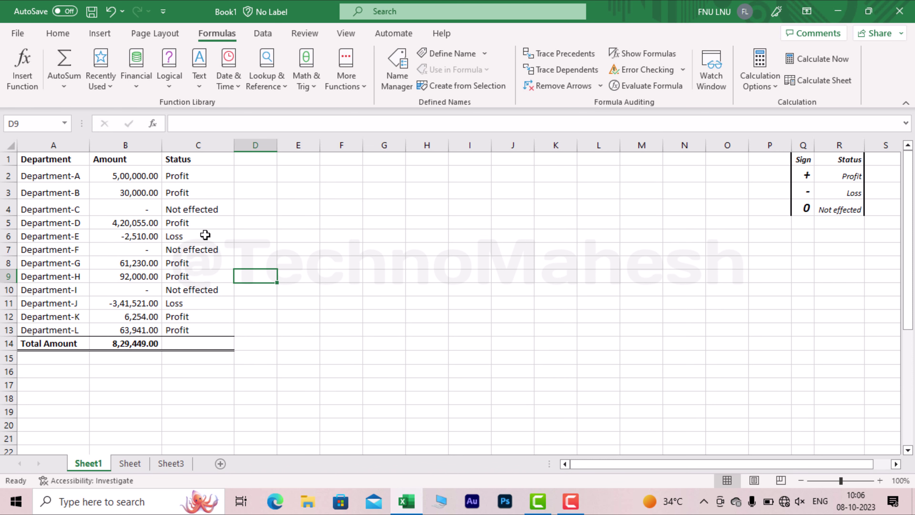
Reselect the table ranges and copy the Profit, Loss and Not effected legend labels.
left_click_drag(65, 146, 190, 174)
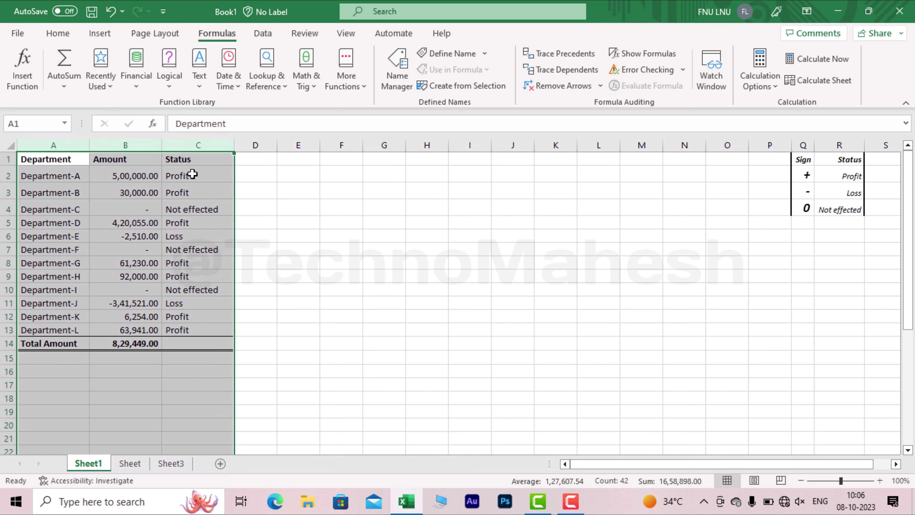
left_click_drag(126, 175, 129, 327)
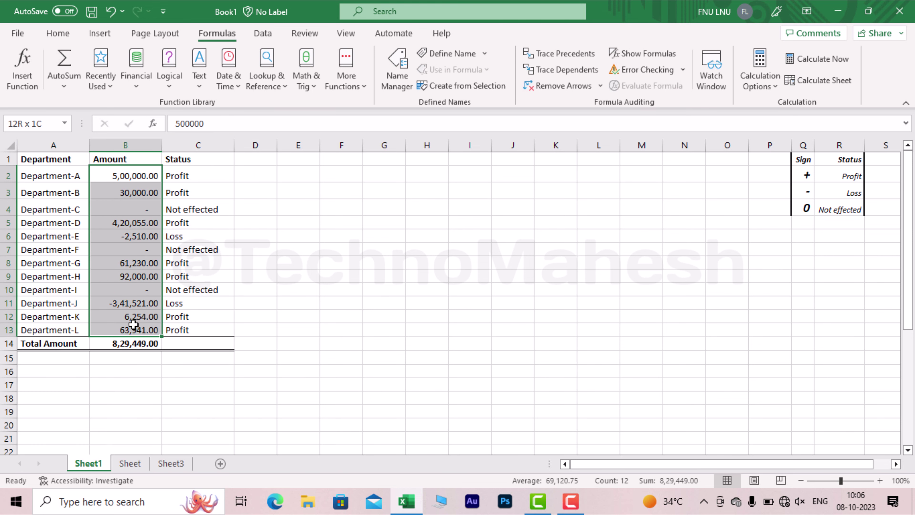
left_click(198, 316)
left_click_drag(180, 172, 202, 223)
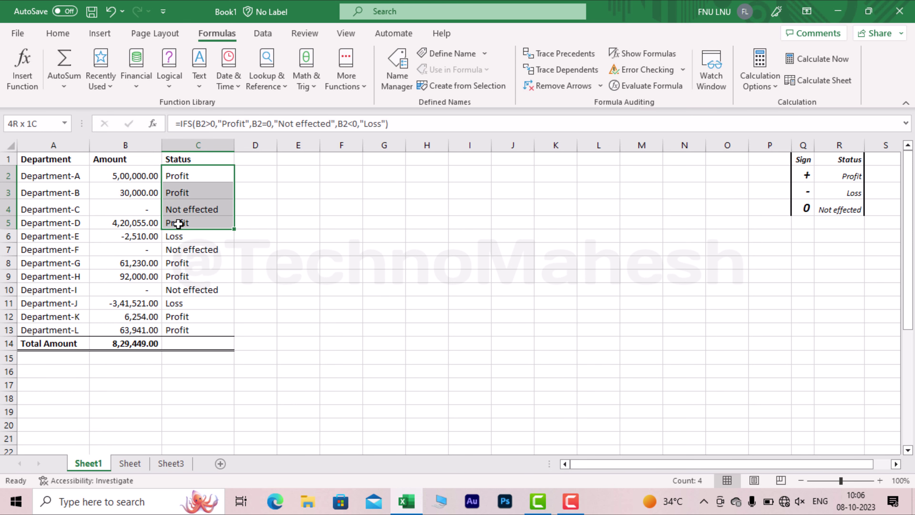
left_click_drag(866, 177, 854, 209)
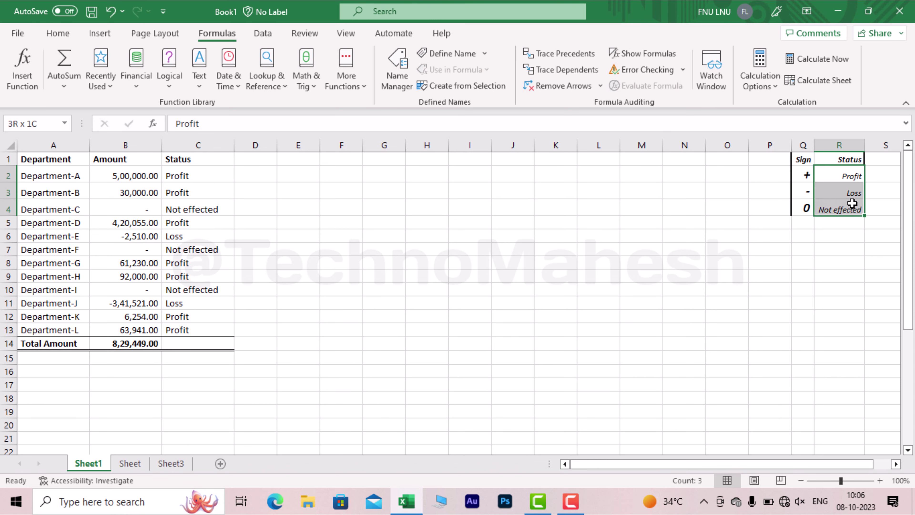
Copy the Profit, Loss and Not effected labels into H3:H5.
key("ctrl+c")
left_click(429, 195)
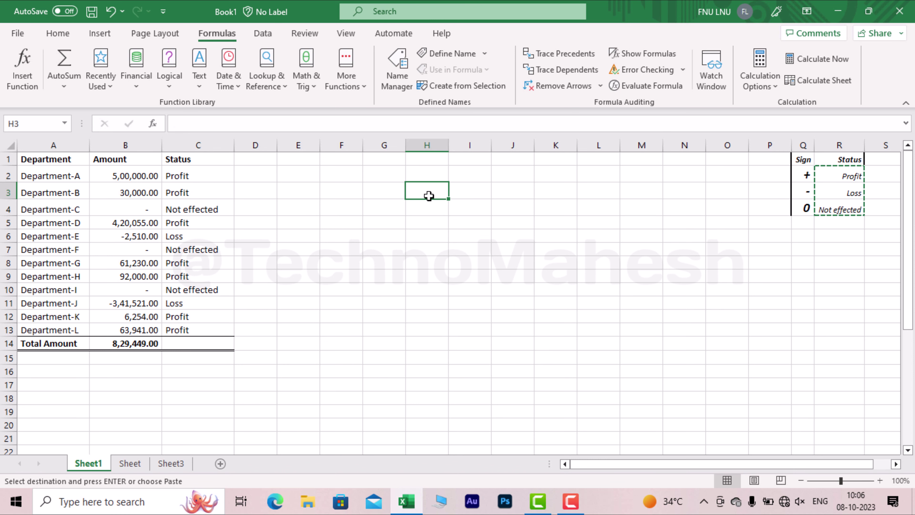
key("ctrl+v")
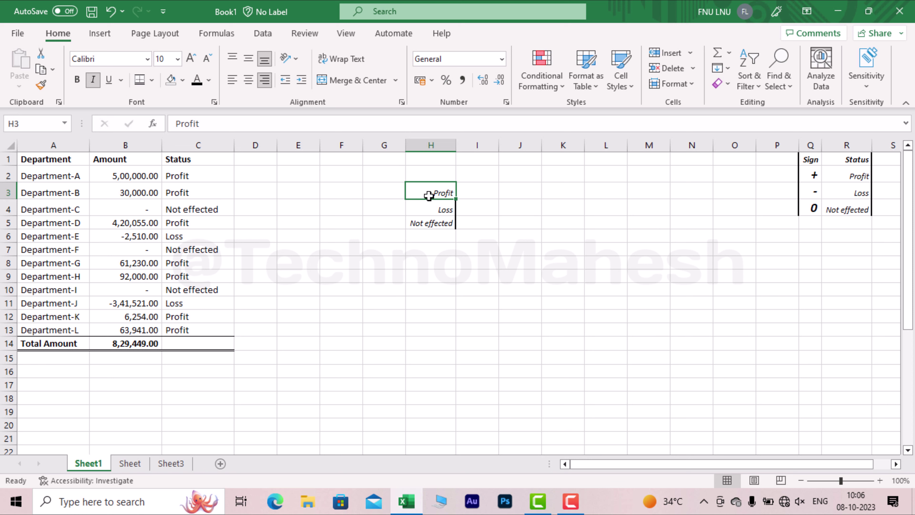
Enter =SUMIF(C:C,H3,B:B) in I3 to total Amount for Profit.
key("Right")
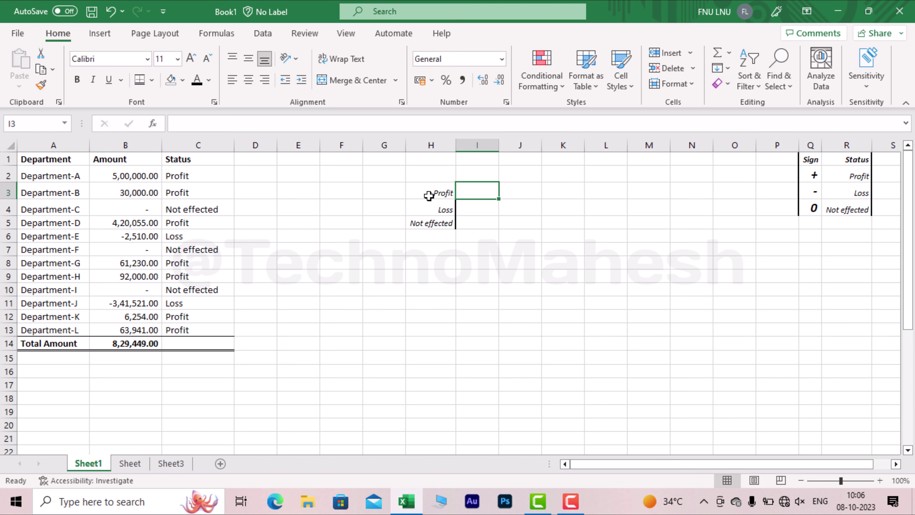
type("=su")
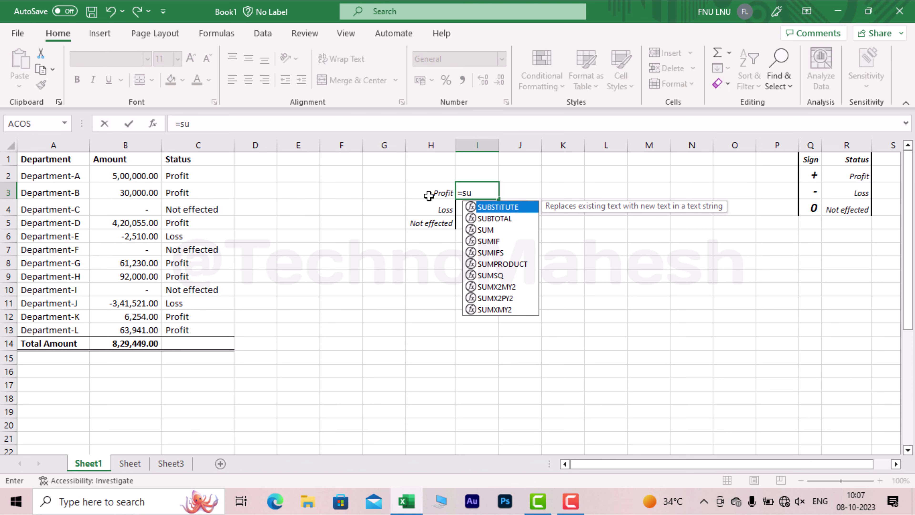
type("mif(")
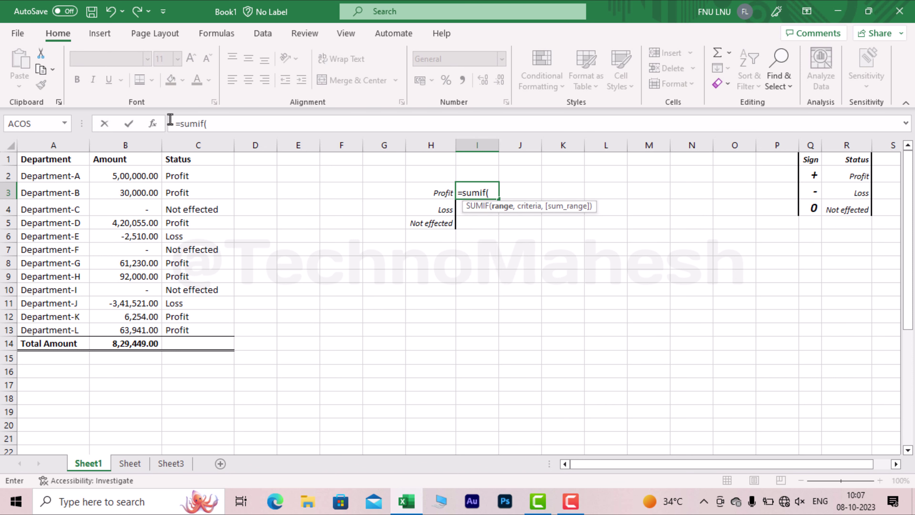
left_click(188, 146)
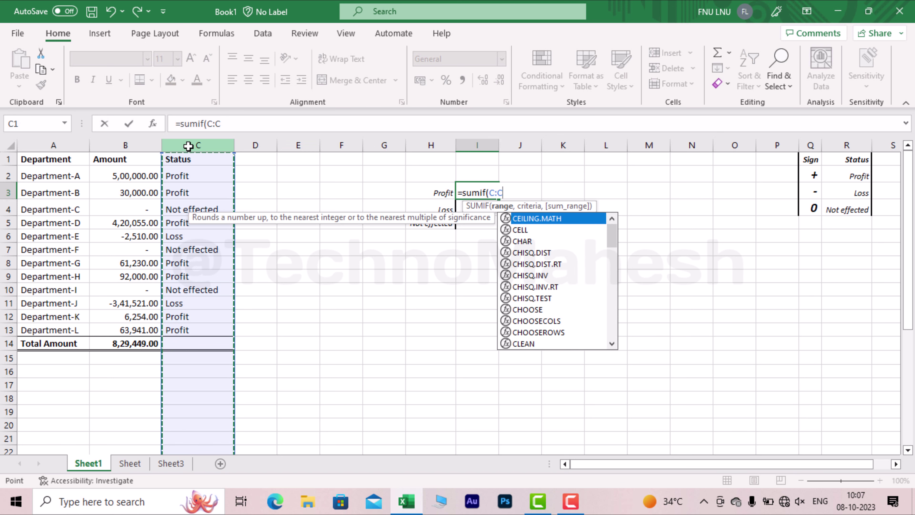
type(",")
left_click(444, 190)
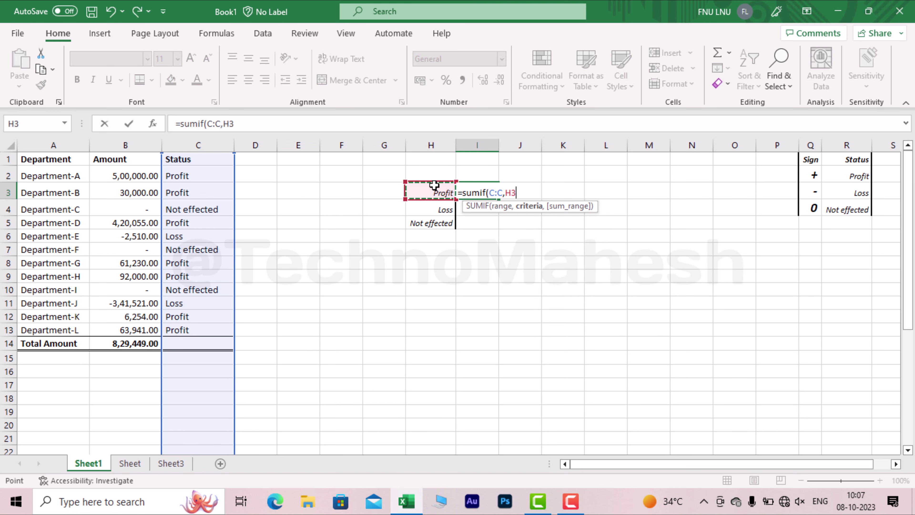
type(",")
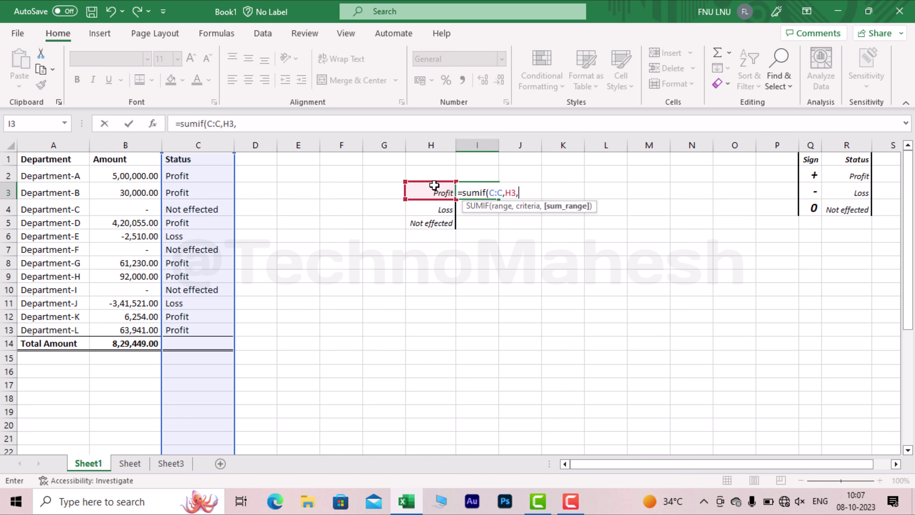
left_click(126, 146)
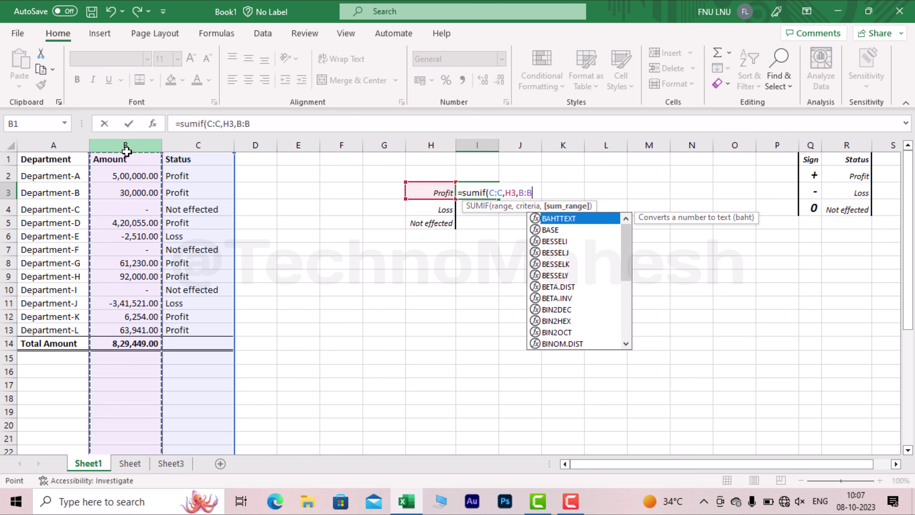
type(")")
key("Return")
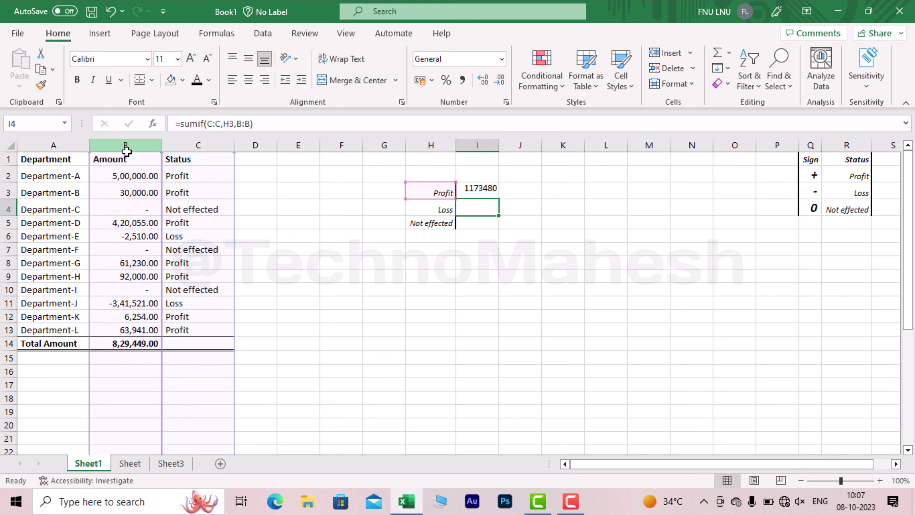
Fill the SUMIF formula down I3:I5 to get totals 1173480, -344031 and 0.
key("Up")
key("Left")
key("Down")
key("Down")
key("Right")
key("shift+Up")
key("shift+Up")
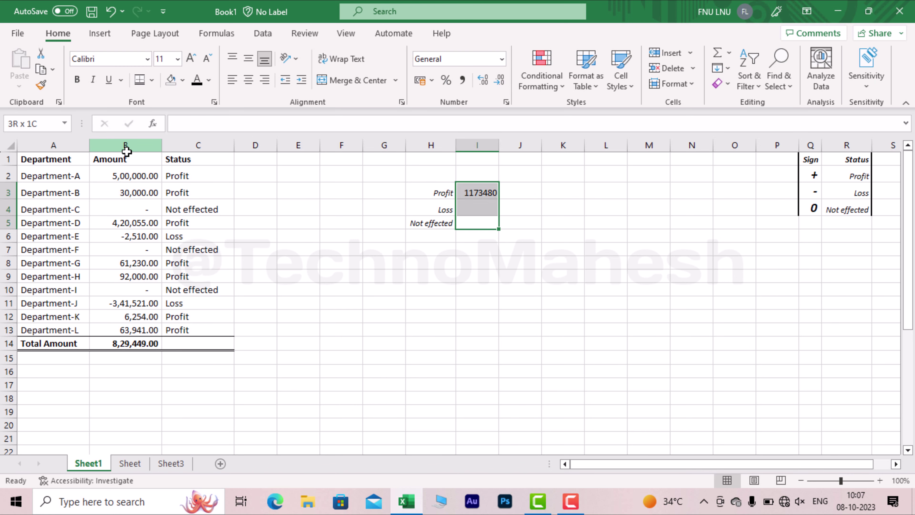
key("ctrl+d")
key("Up")
key("Up")
key("shift+Down")
key("shift+Down")
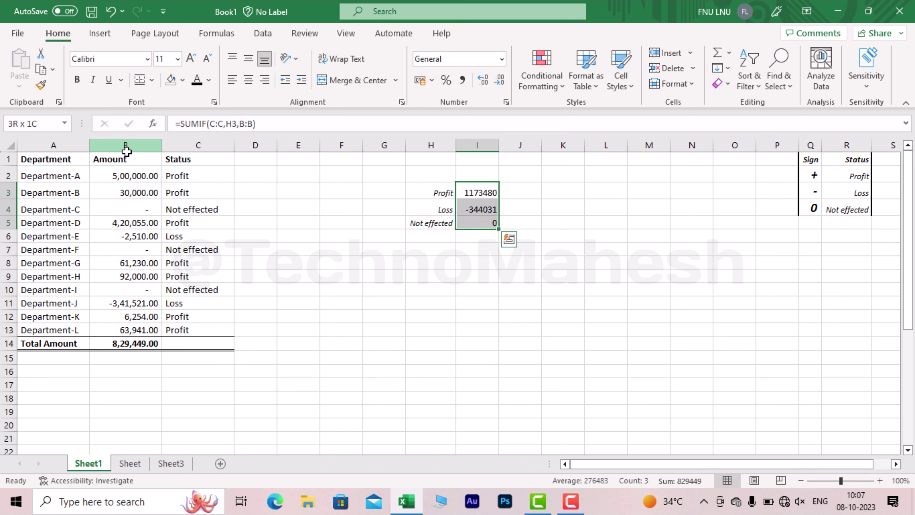
key("Down")
key("Down")
Add a Total label in H6 with =SUM(I3:I5) beside it via AutoSum.
key("Left")
key("Down")
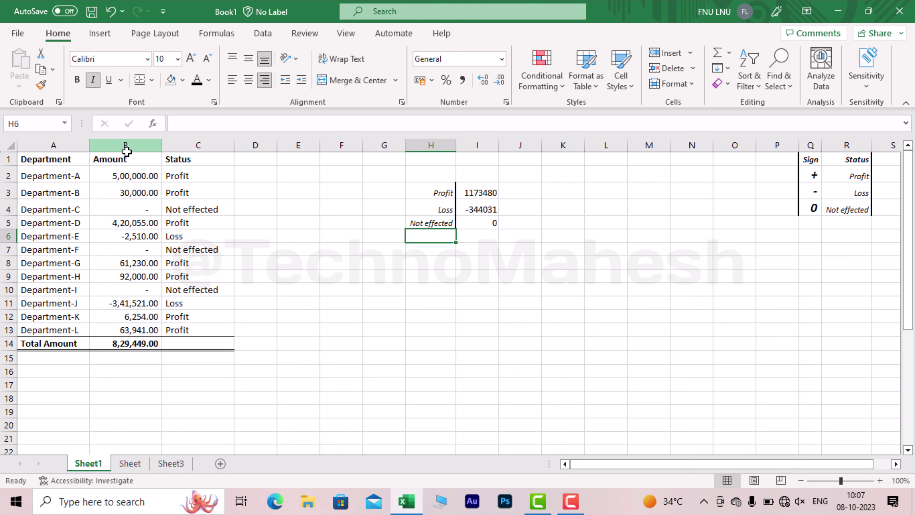
type("Total")
key("Return")
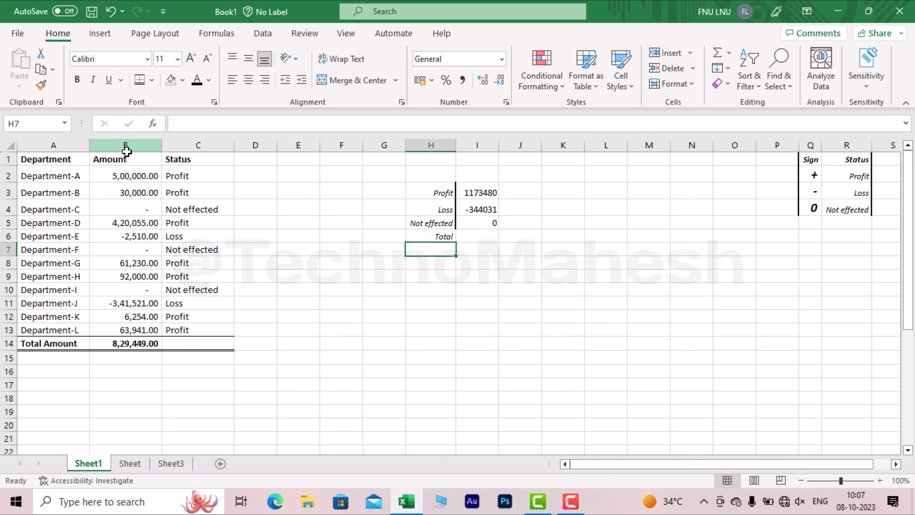
key("Up")
key("Right")
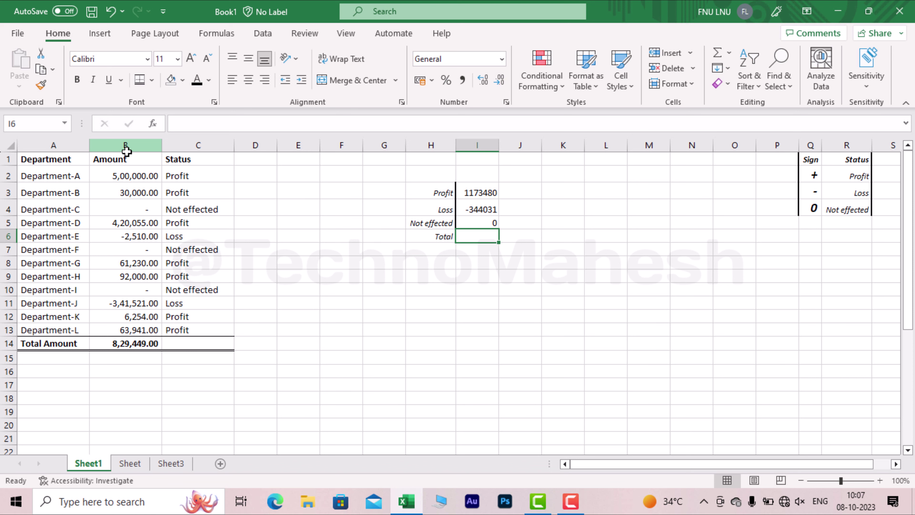
key("alt+equal")
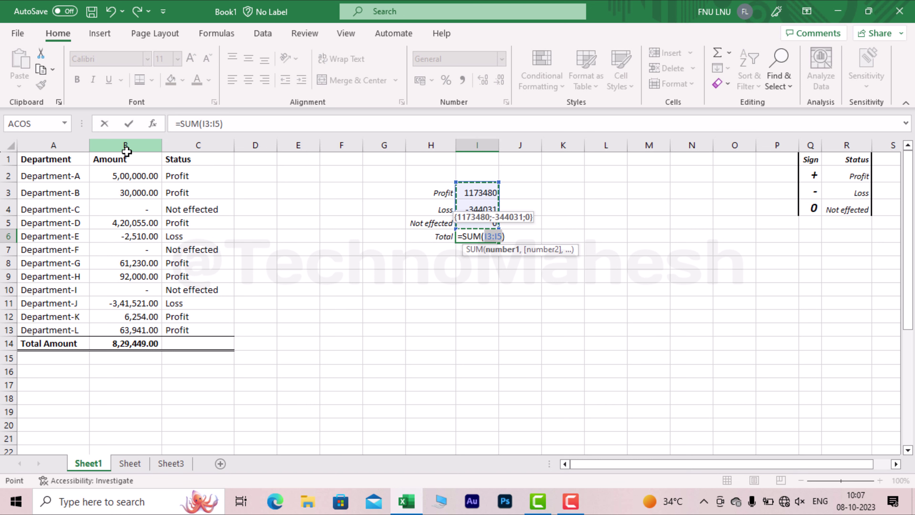
key("Return")
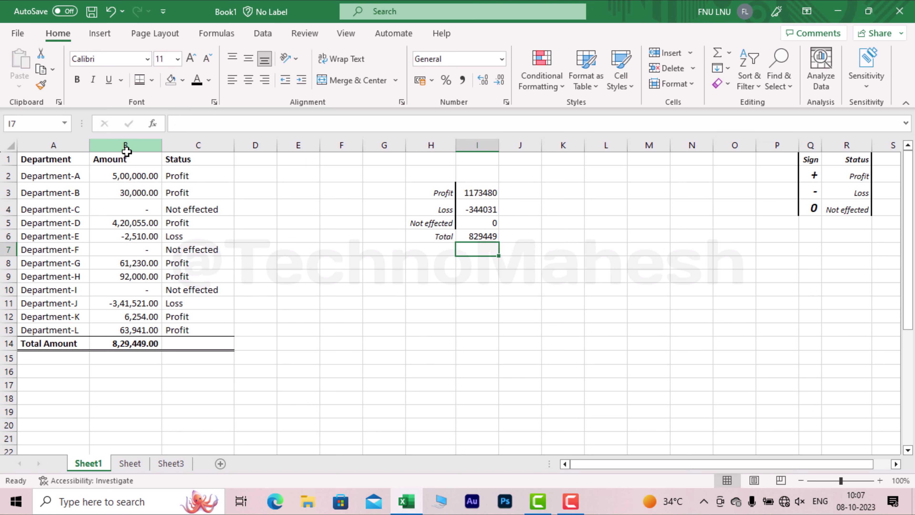
Make H6:I6 bold and give the total Accounting format, showing 8,29,449.00.
key("Up")
key("Left")
key("Right")
key("Left")
key("shift+Right")
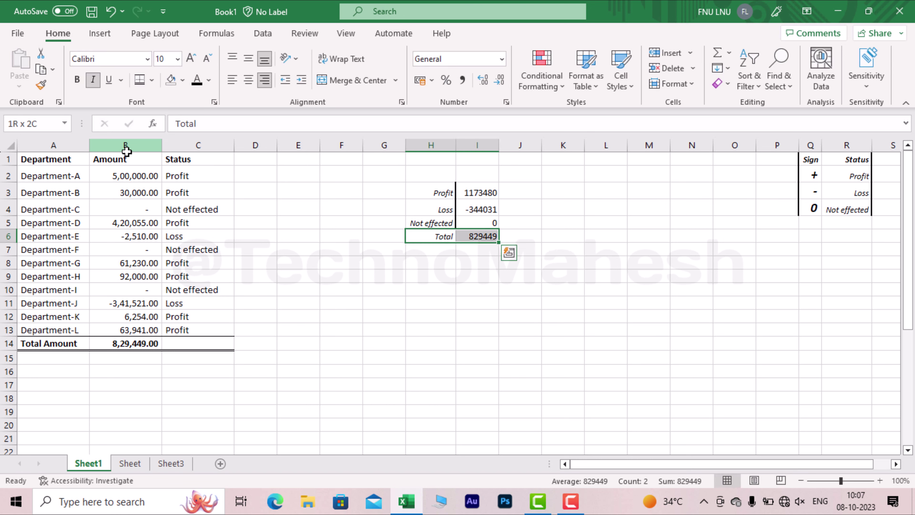
key("alt+h")
key("k")
key("ctrl+b")
key("Right")
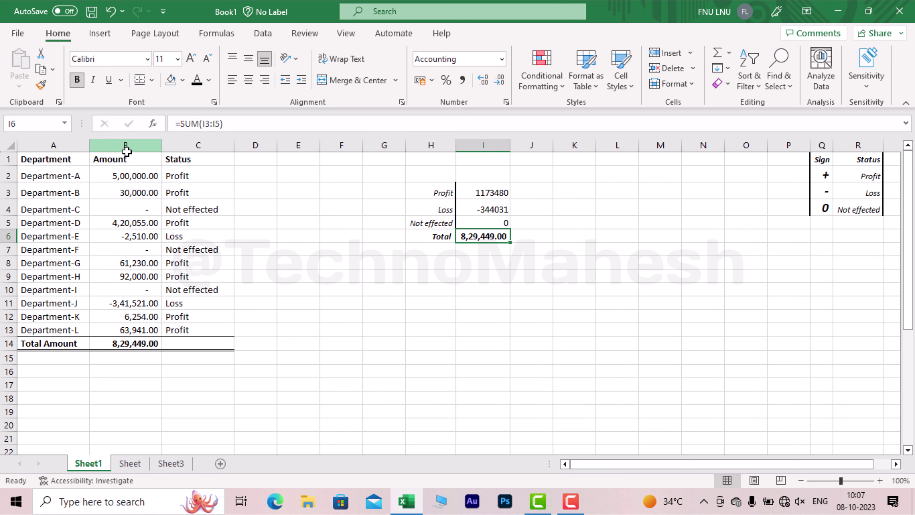
key("Left")
key("Right")
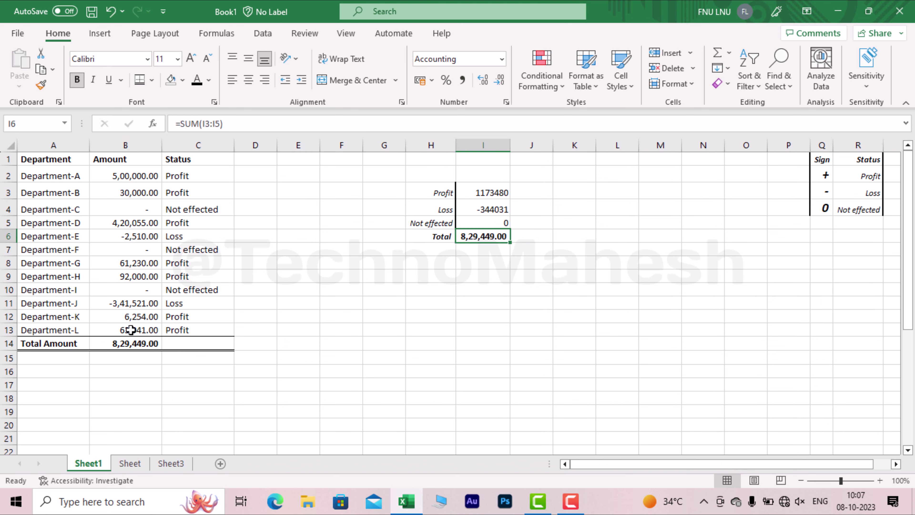
Add a Check label in A15 with =B14-I6 in B15.
left_click(119, 333)
left_click(57, 355)
type("Check")
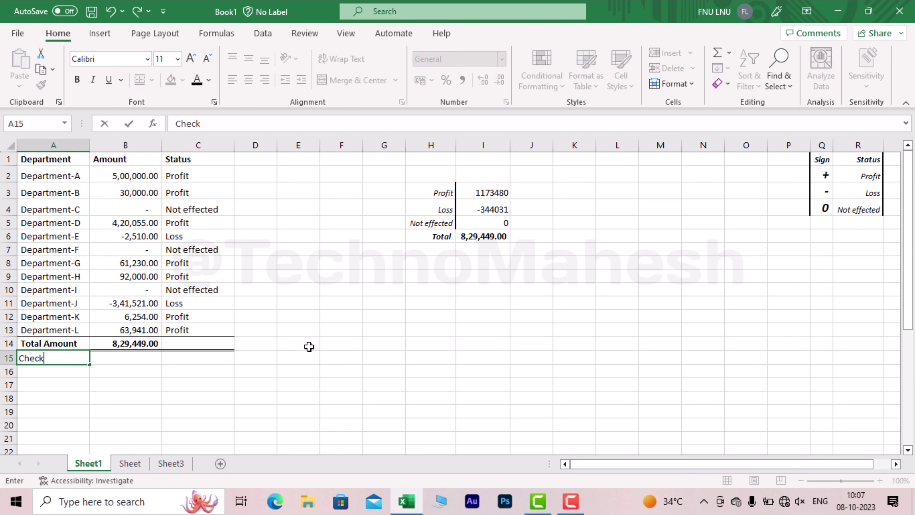
key("Return")
key("Up")
key("Right")
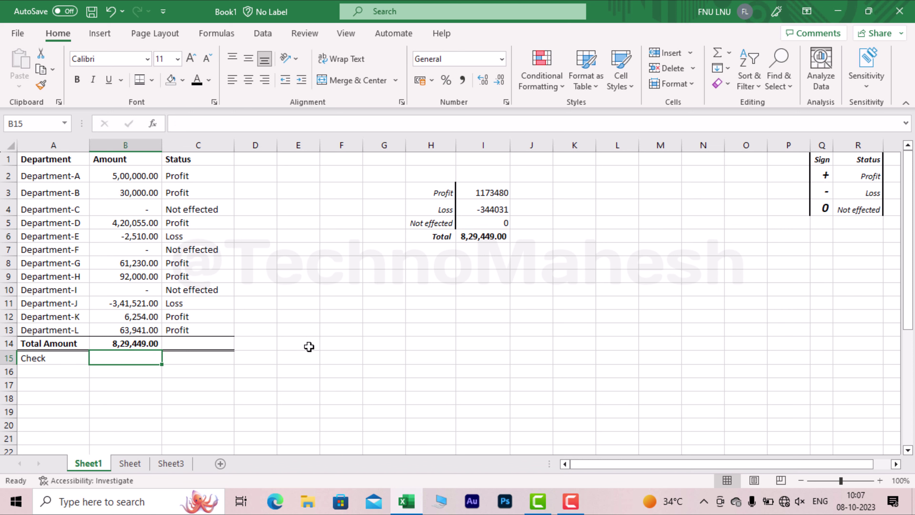
type("=")
key("Up")
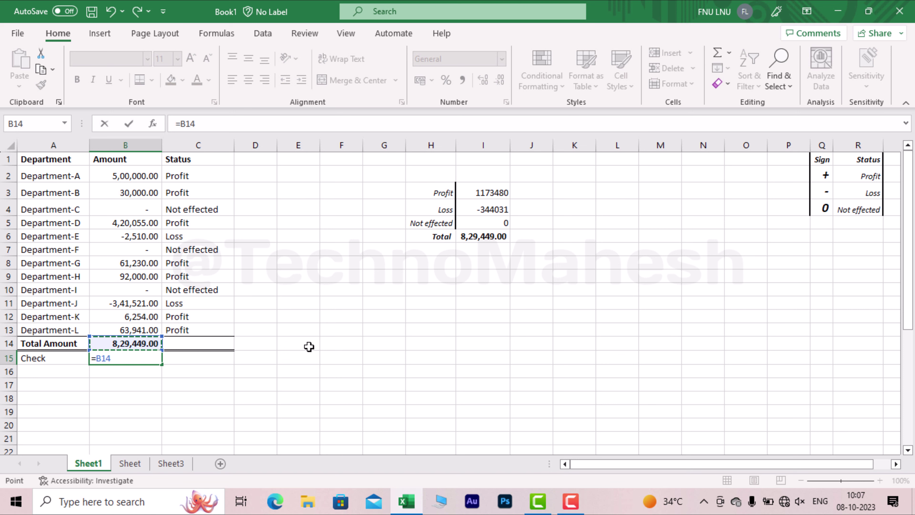
type("-")
left_click(501, 235)
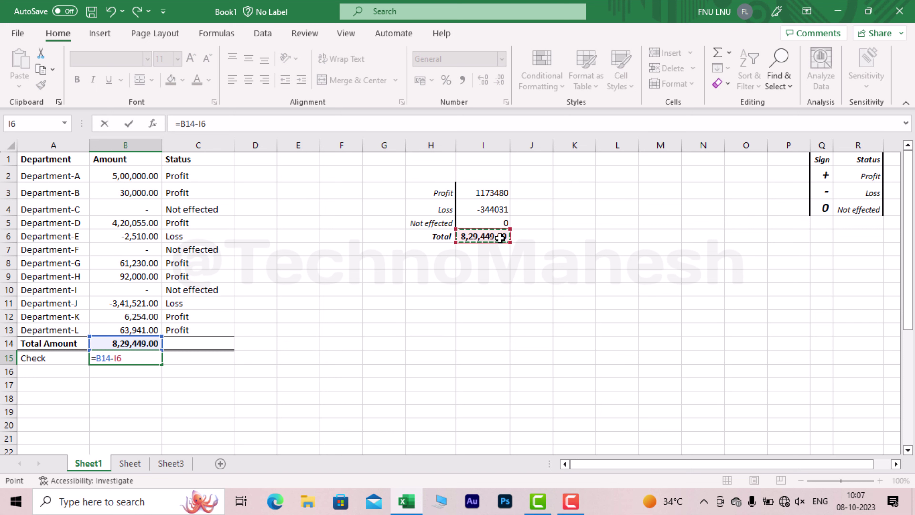
key("Return")
Review the check formula in B15 and the Amount and Status columns.
key("Up")
key("Left")
key("Right")
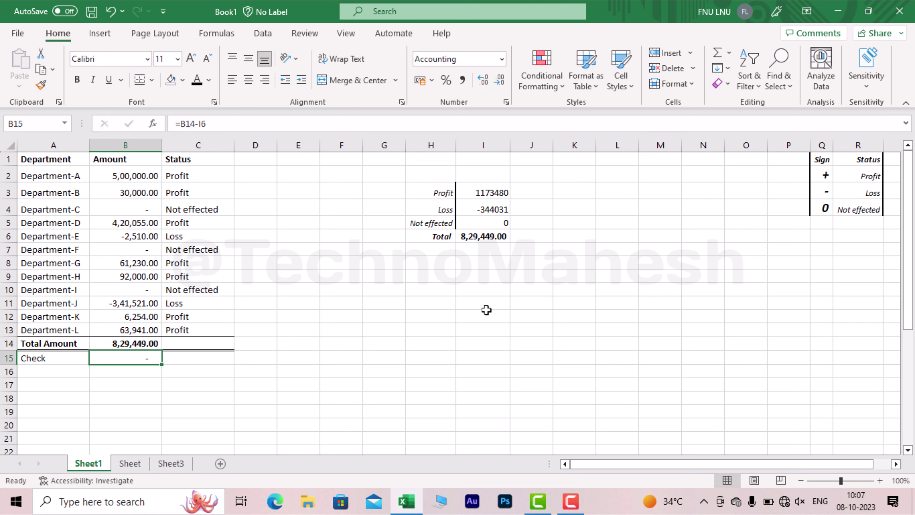
left_click(254, 390)
left_click(133, 356)
left_click(343, 303)
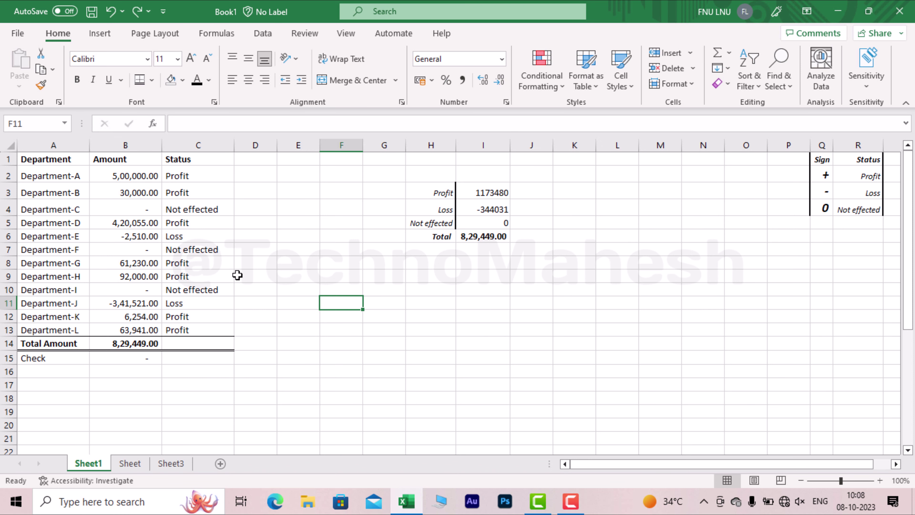
left_click_drag(155, 145, 216, 145)
left_click(311, 290)
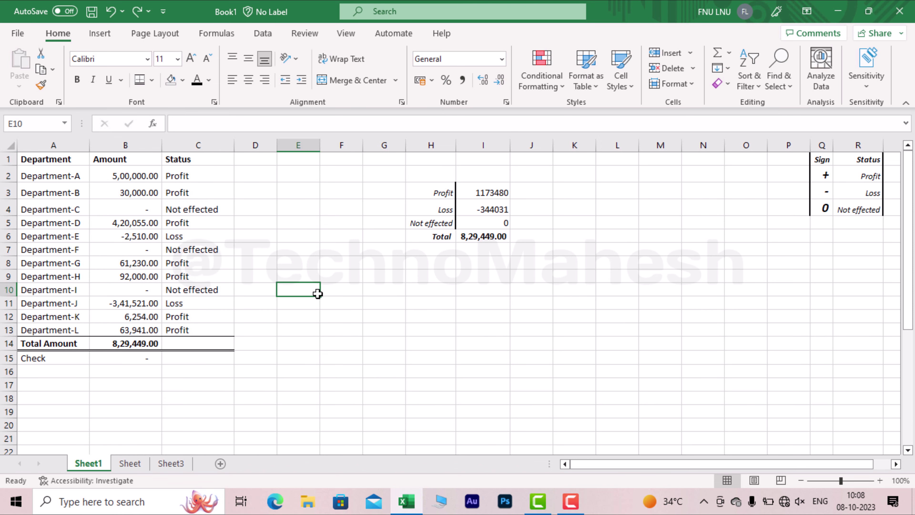
Clear the status summary block H2:I9 and select the empty columns H:I.
left_click_drag(415, 172, 503, 279)
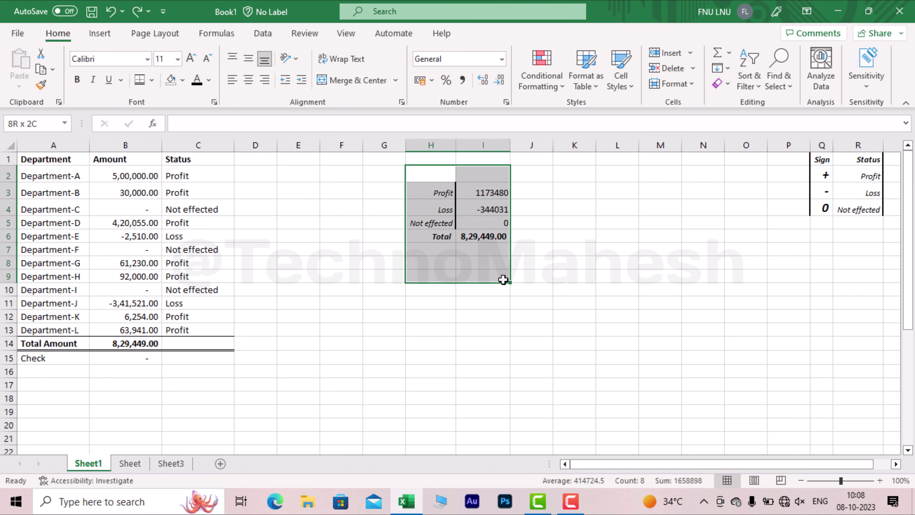
key("Delete")
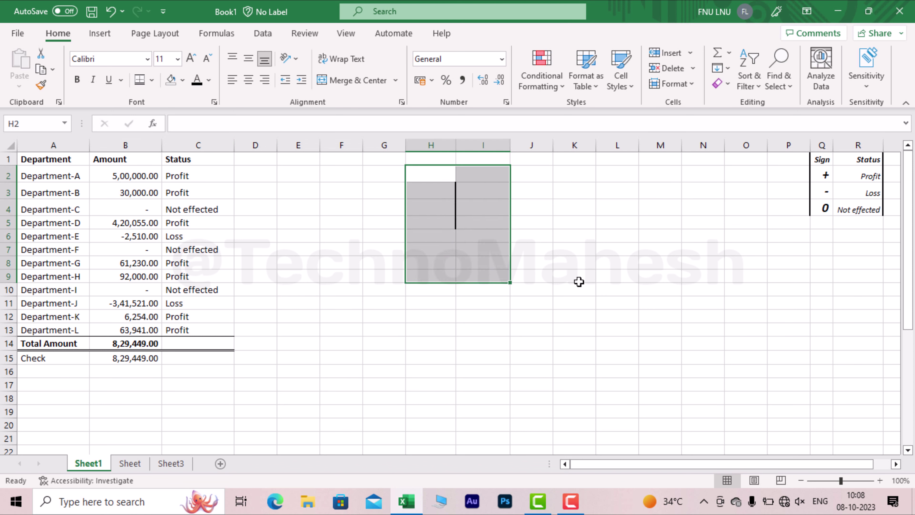
left_click(612, 276)
left_click_drag(423, 145, 477, 151)
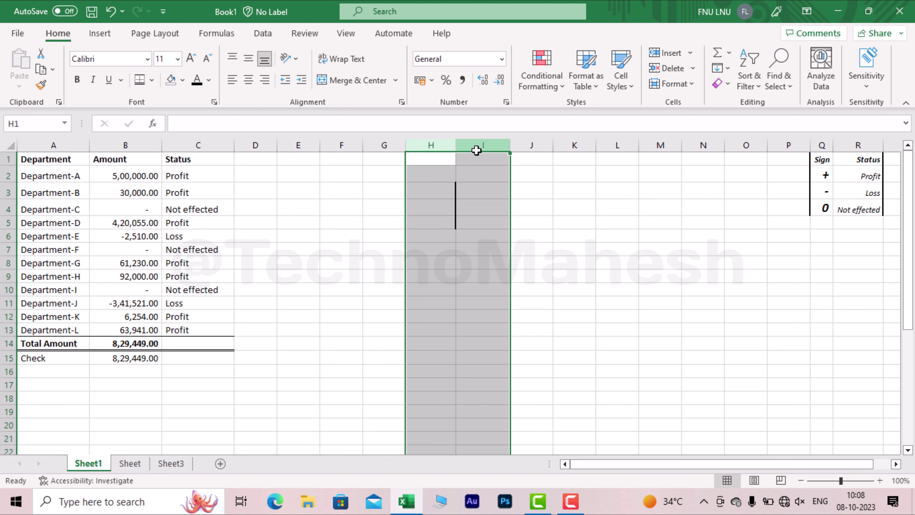